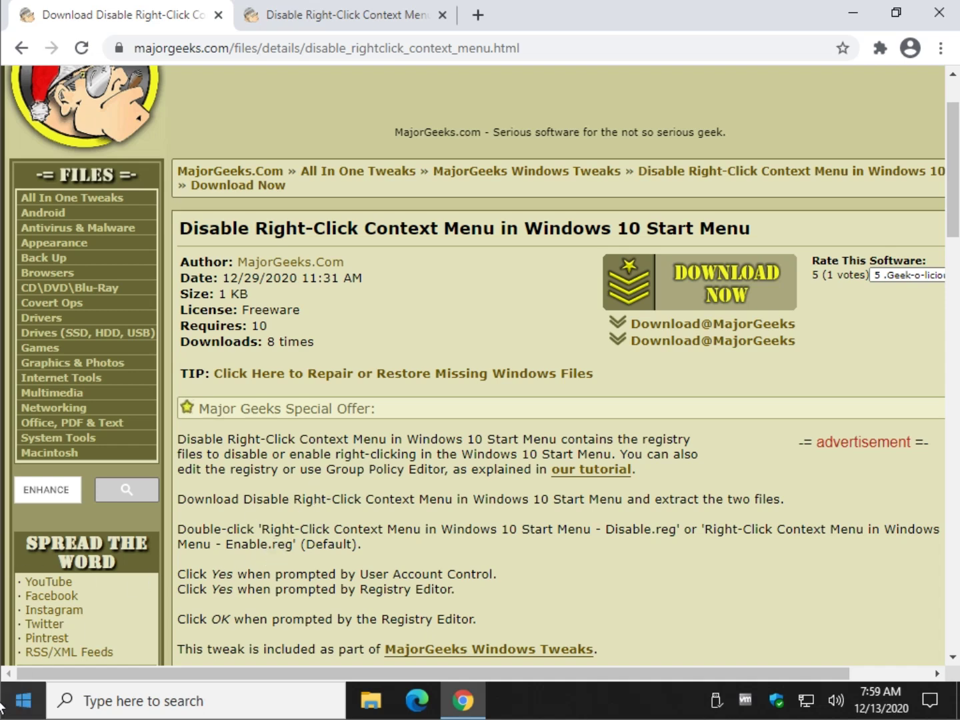
# Check the right-click menus of the Office, Calendar, Word and Outlook tiles in Start
pyautogui.click(20, 700)
pyautogui.rightClick(375, 201)
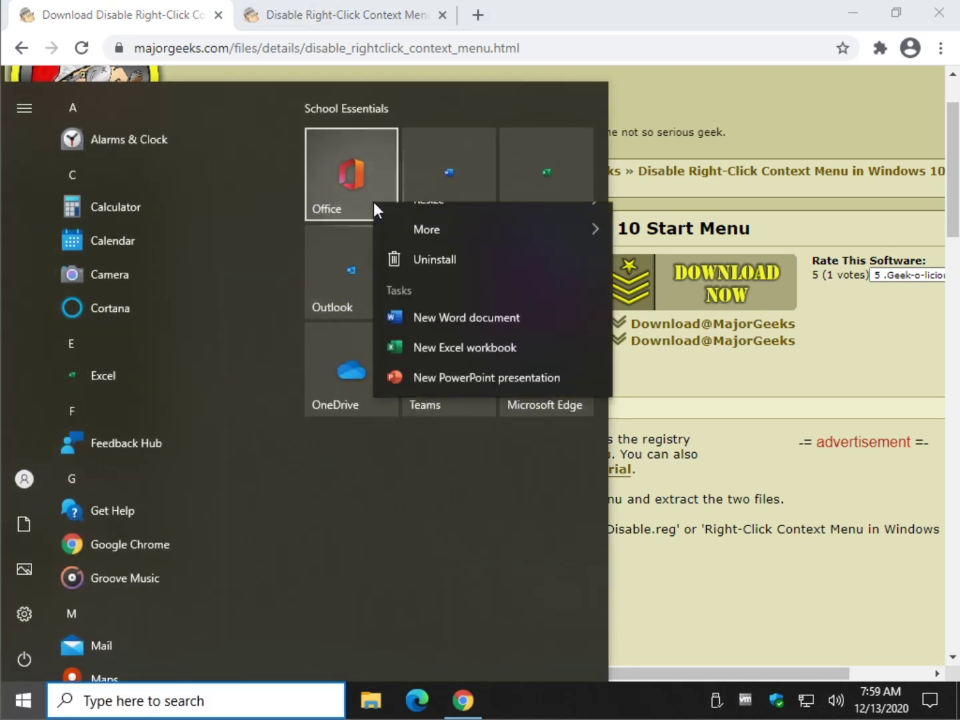
pyautogui.rightClick(115, 240)
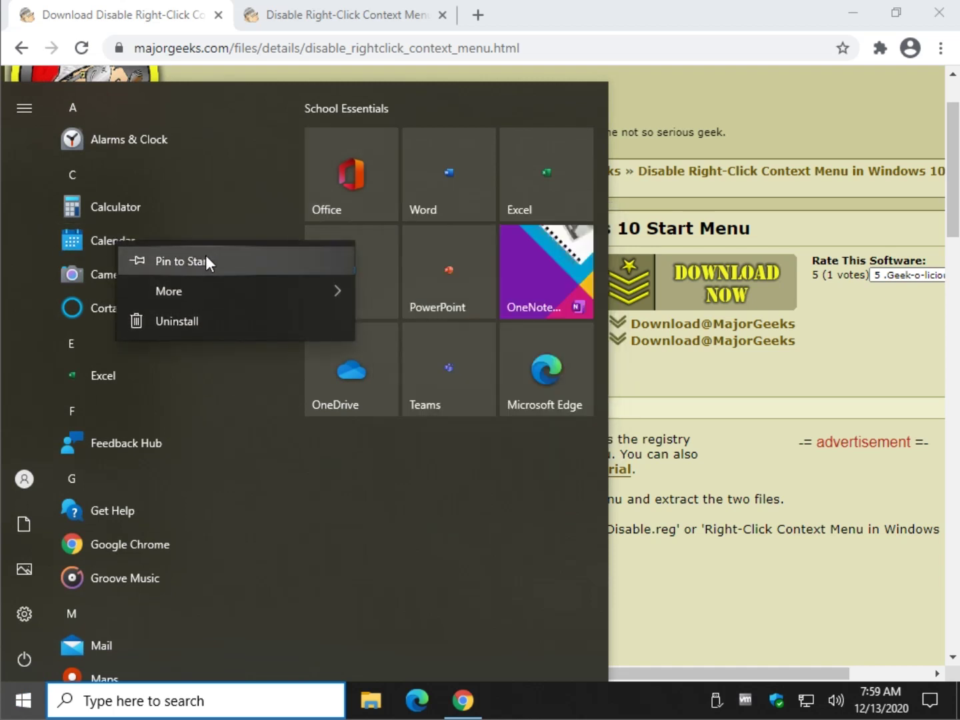
pyautogui.moveTo(329, 288)
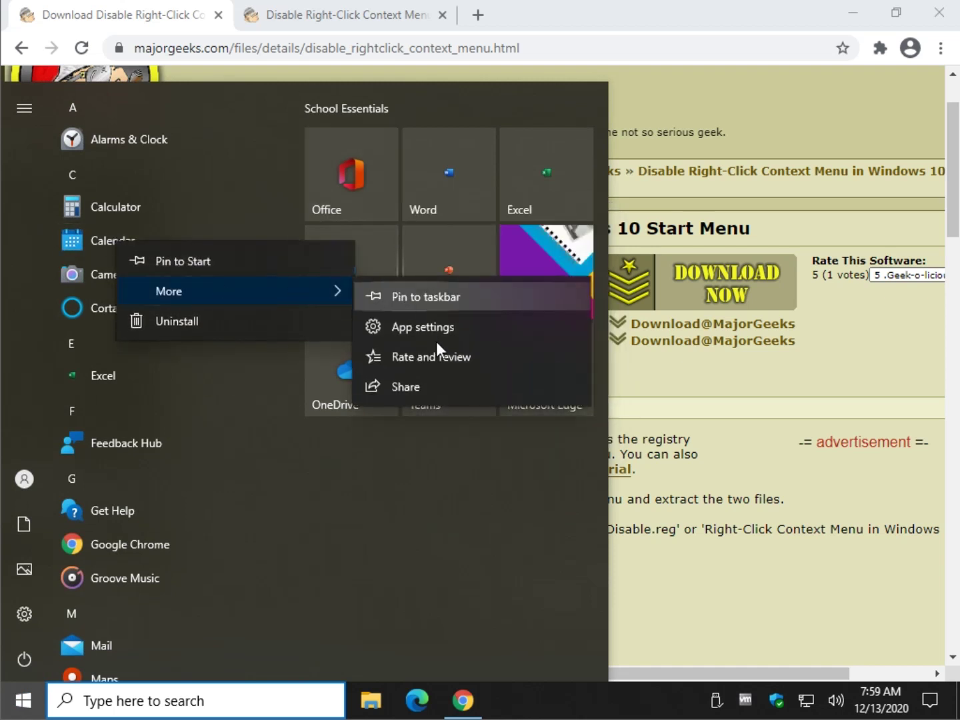
pyautogui.rightClick(453, 199)
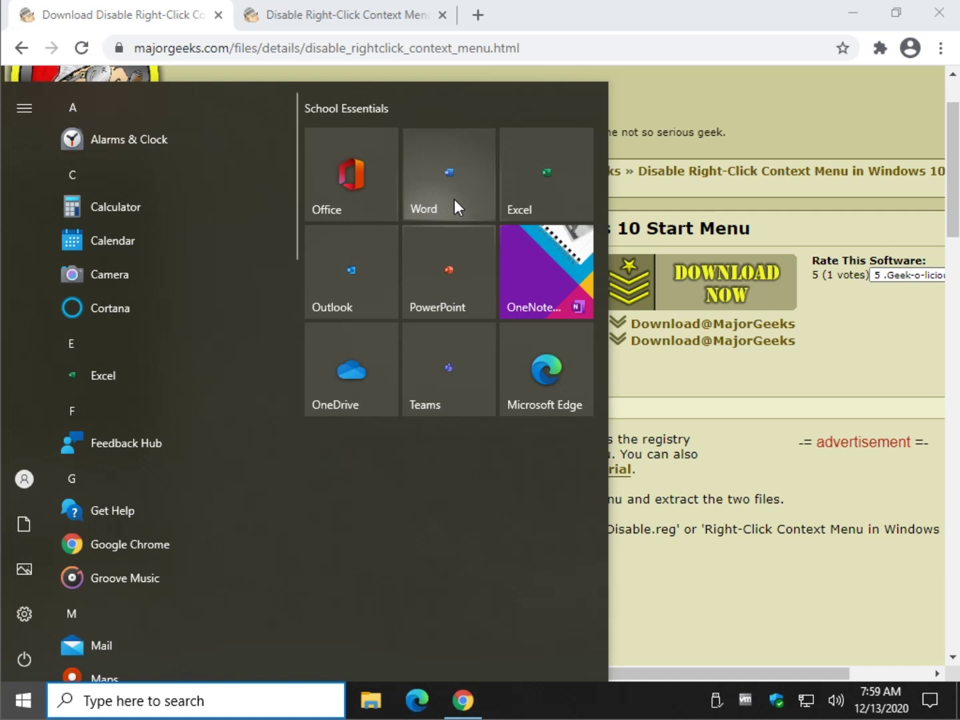
pyautogui.rightClick(453, 199)
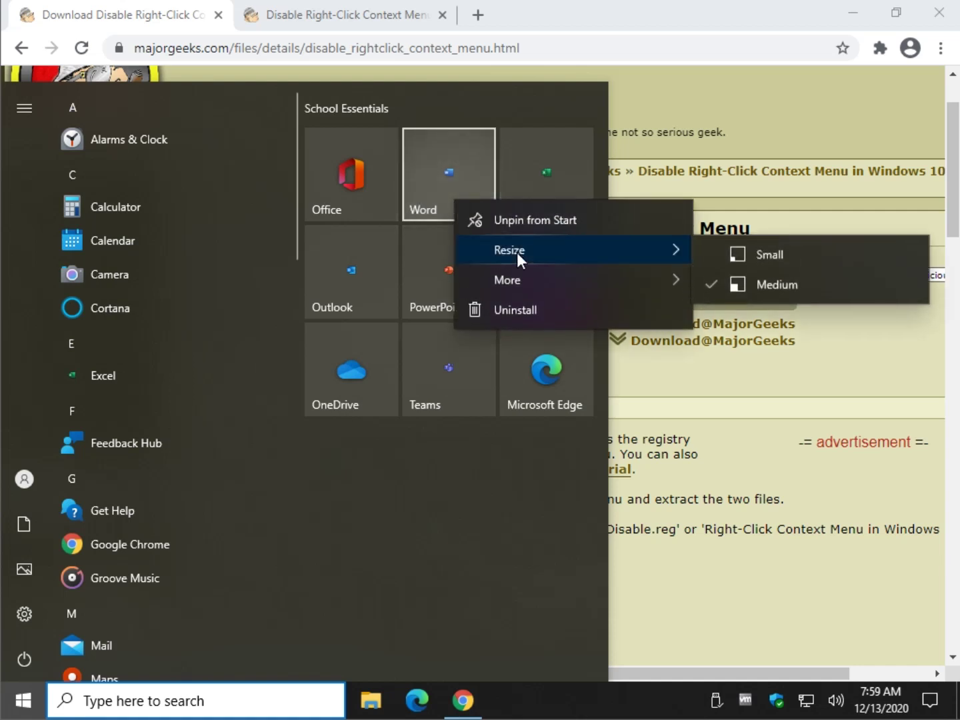
pyautogui.moveTo(514, 281)
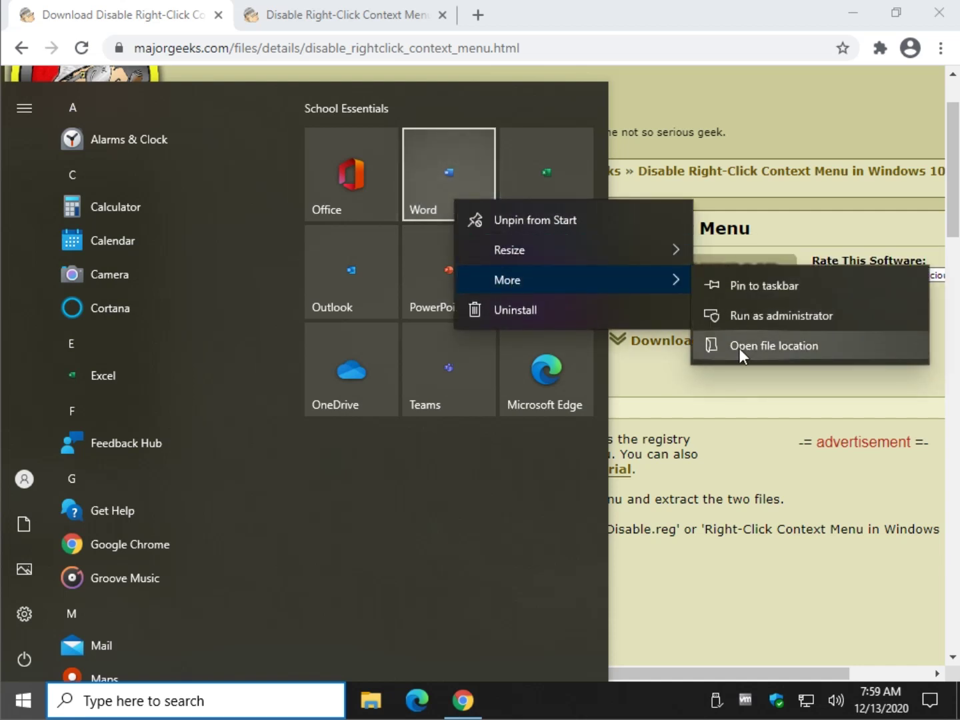
pyautogui.click(357, 583)
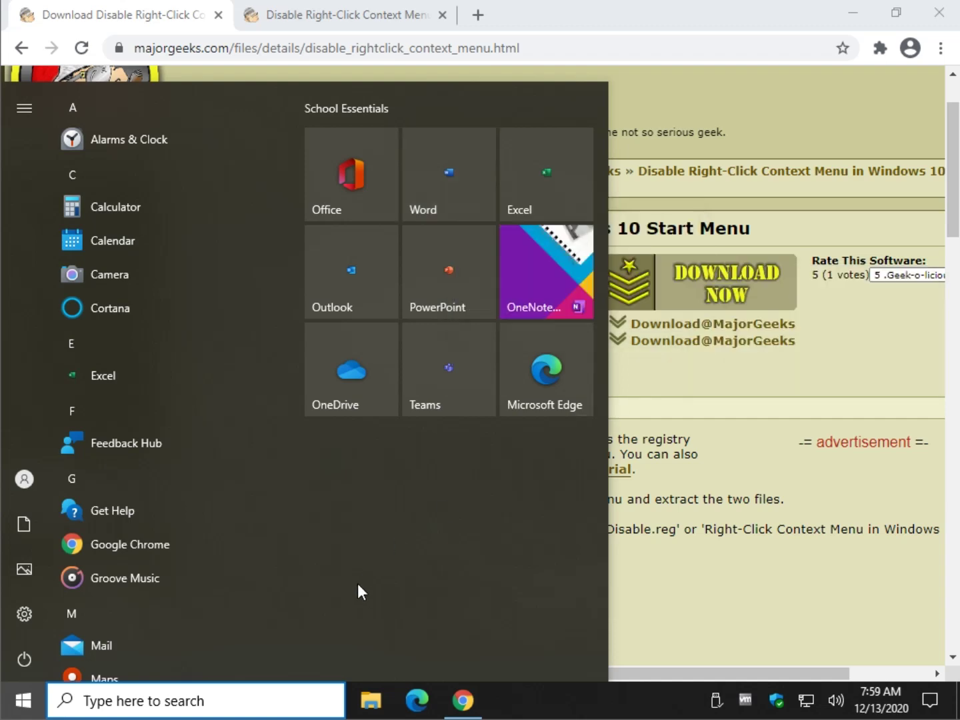
pyautogui.rightClick(370, 277)
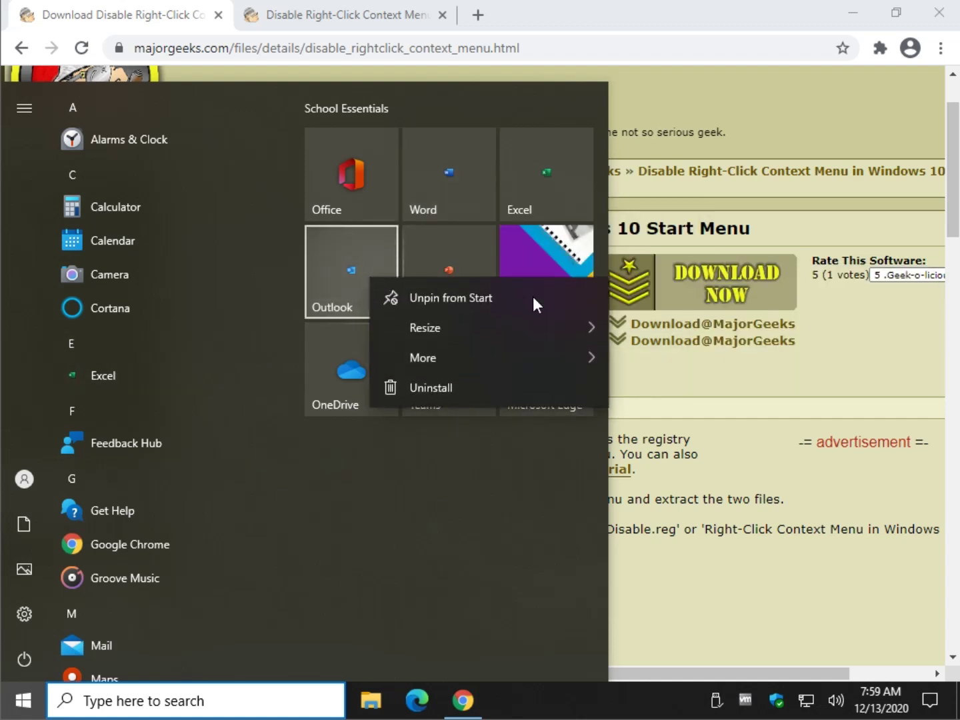
pyautogui.click(378, 502)
pyautogui.click(630, 413)
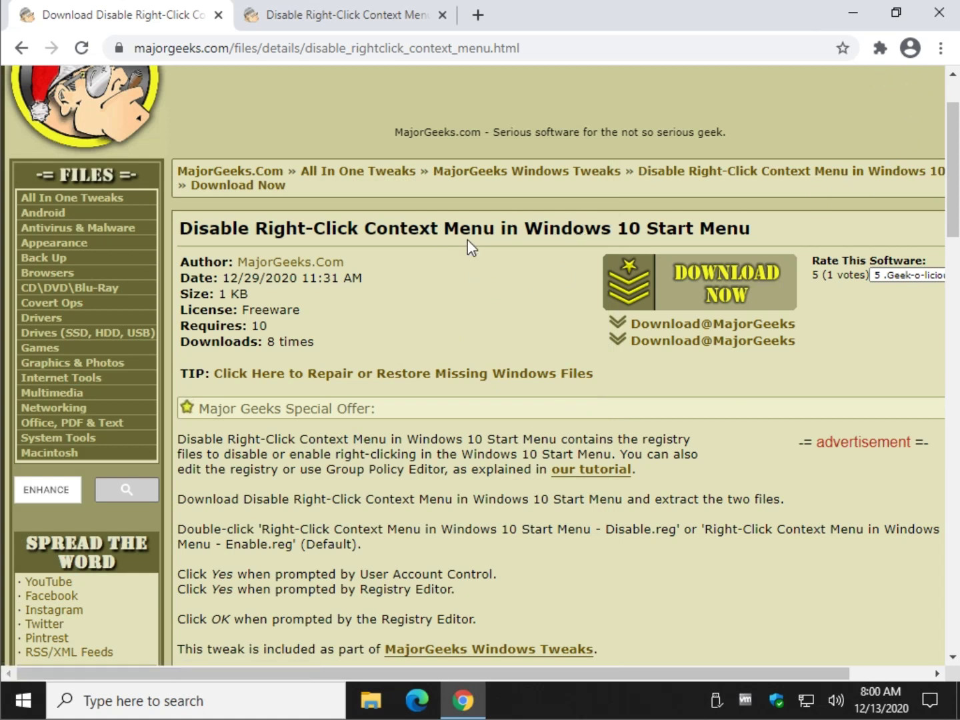
# Minimize Chrome and locate the Disable.reg and Enable.reg files on the desktop
pyautogui.click(333, 15)
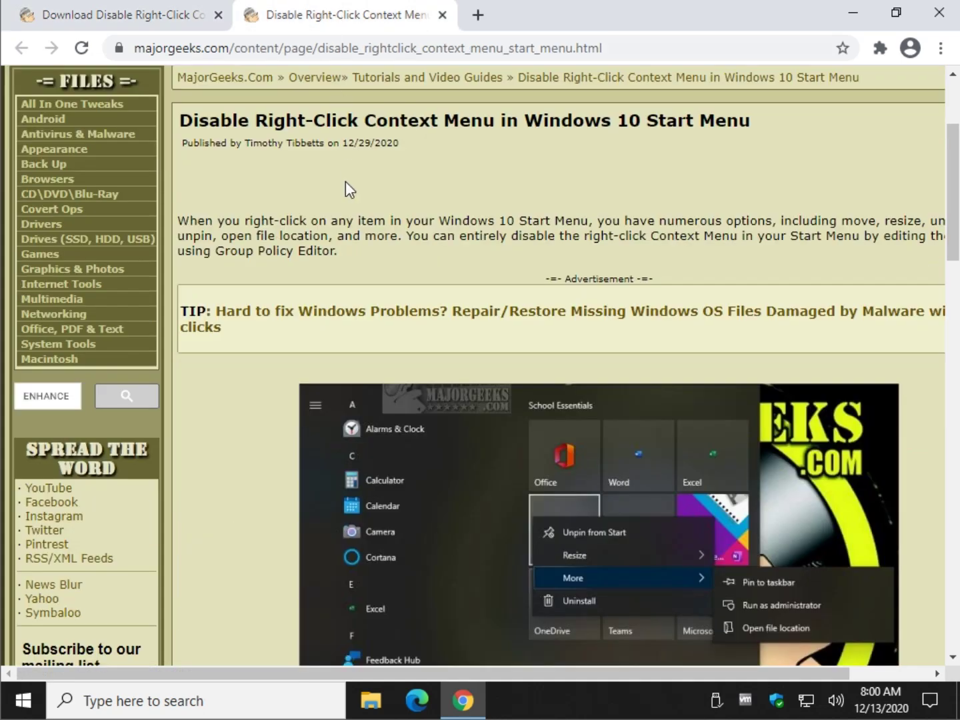
pyautogui.click(149, 6)
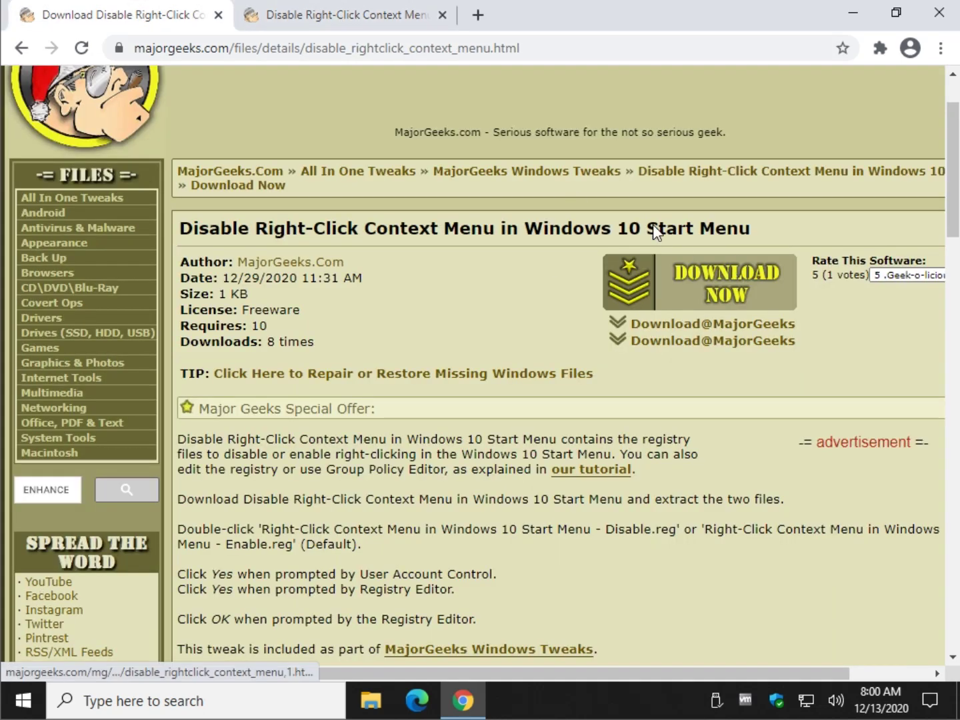
pyautogui.click(352, 21)
pyautogui.click(852, 13)
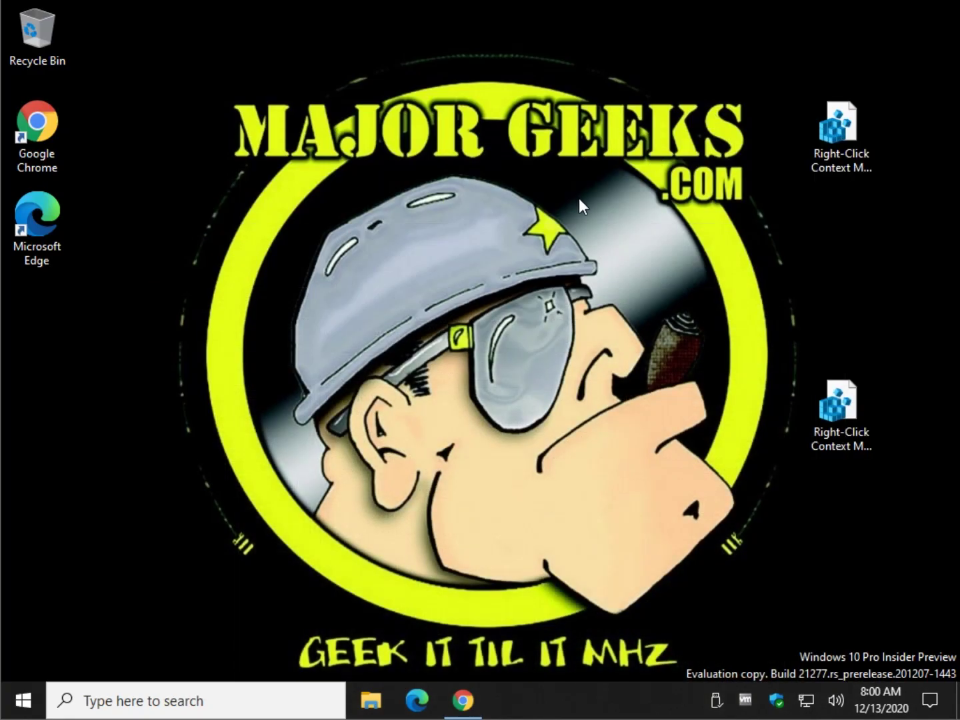
pyautogui.click(827, 159)
pyautogui.click(827, 159)
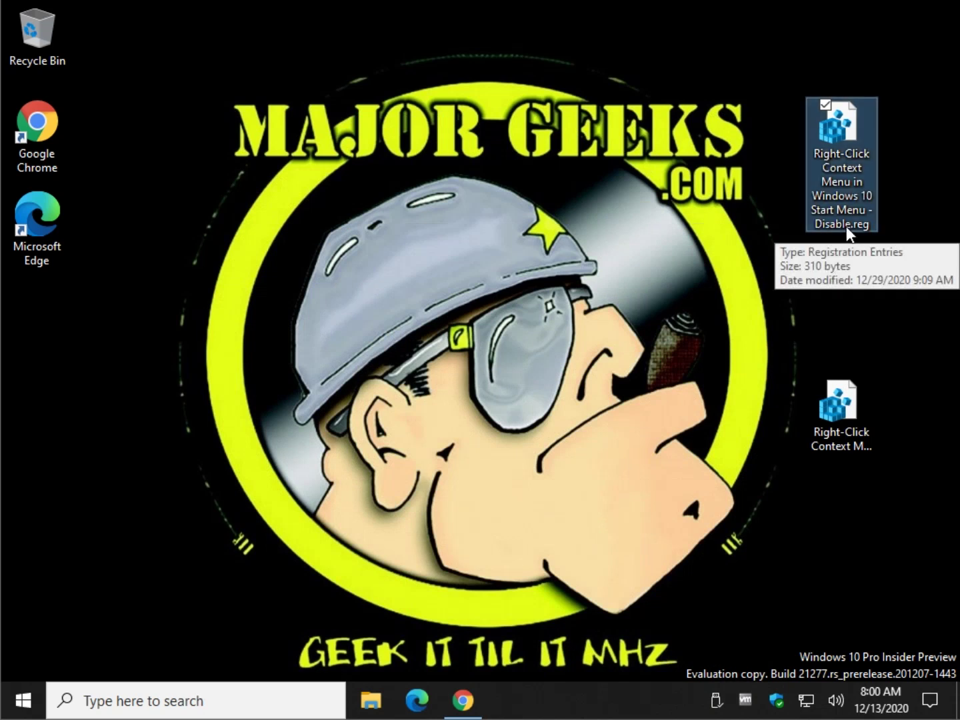
pyautogui.click(850, 430)
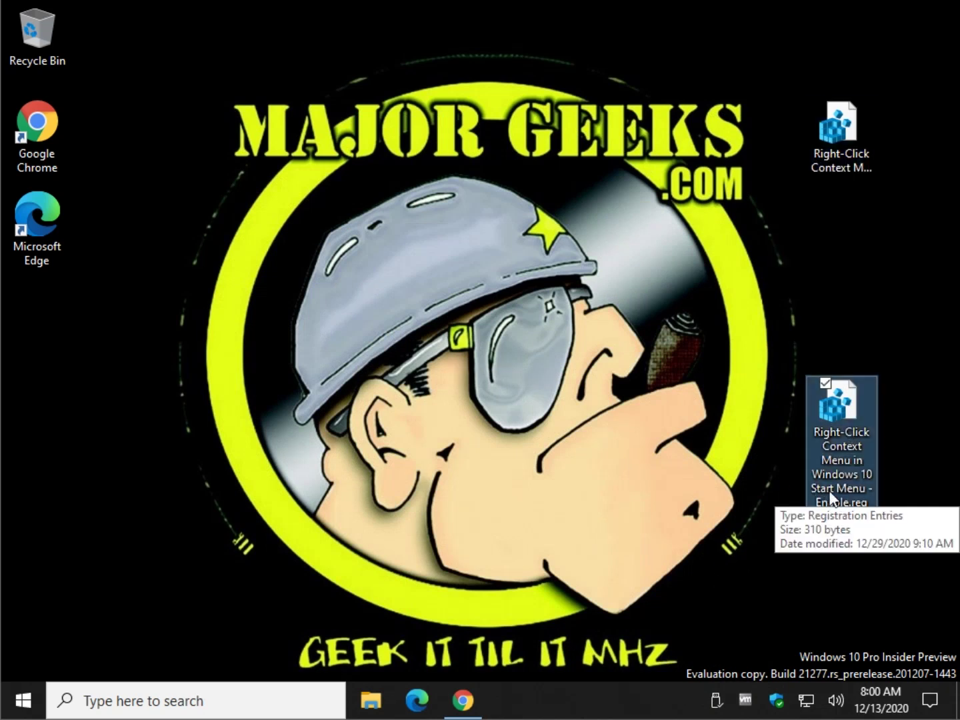
pyautogui.click(847, 159)
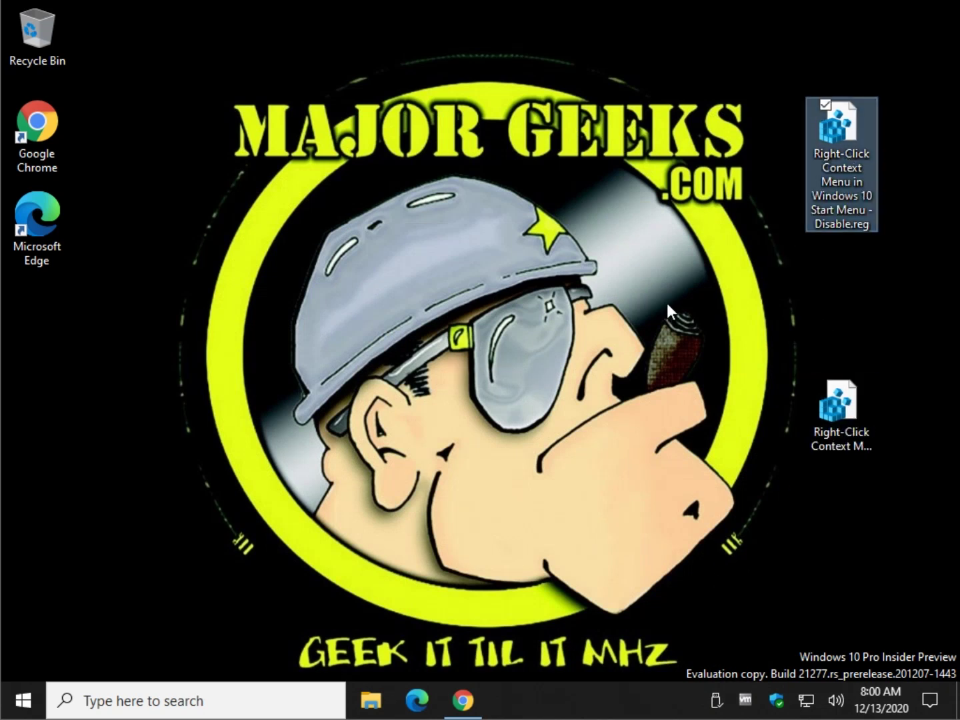
# Merge Disable.reg into the registry, approving all prompts, then open Start to test
pyautogui.doubleClick(844, 134)
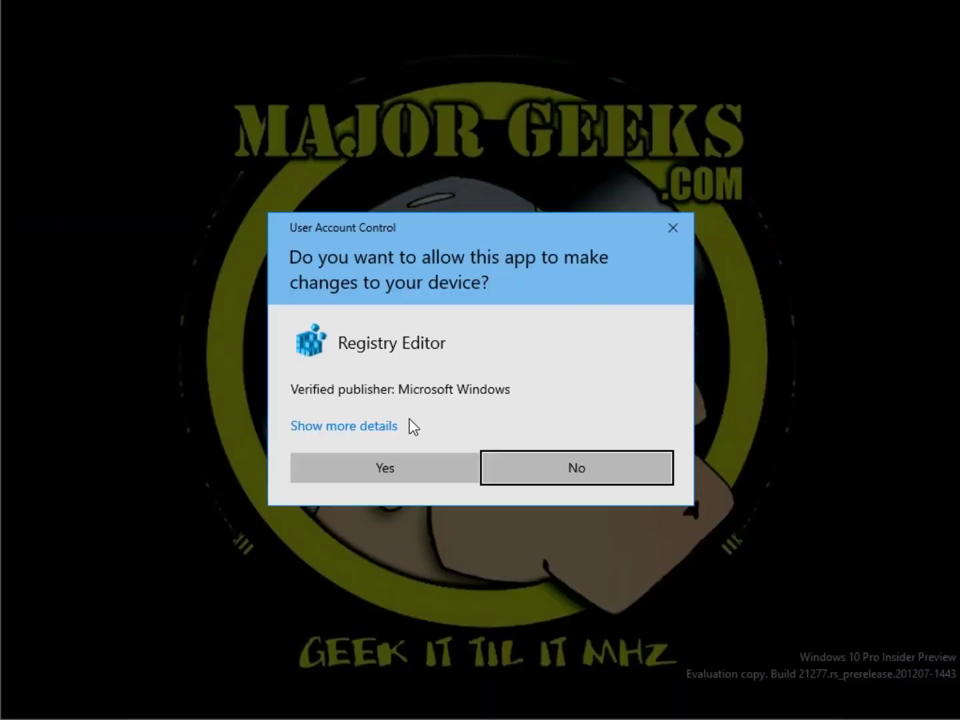
pyautogui.click(375, 469)
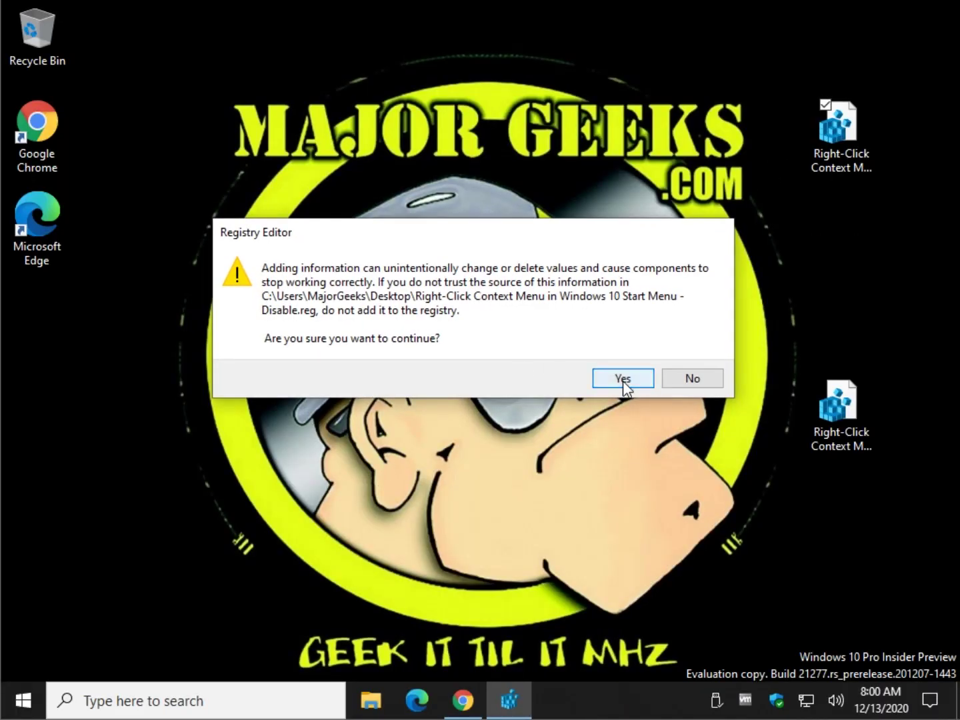
pyautogui.click(622, 381)
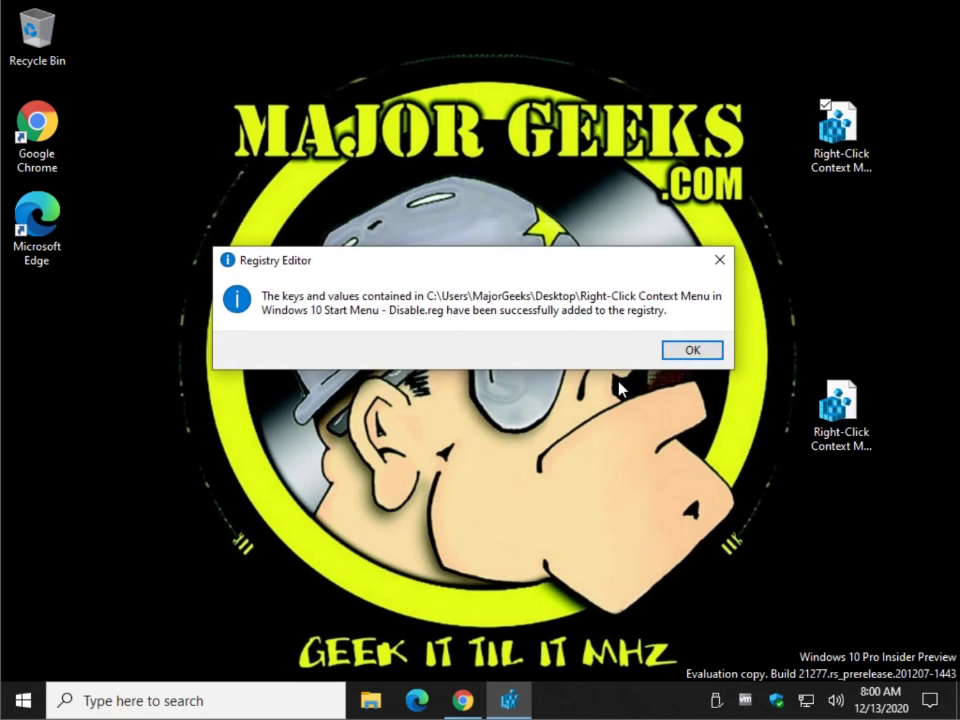
pyautogui.click(686, 358)
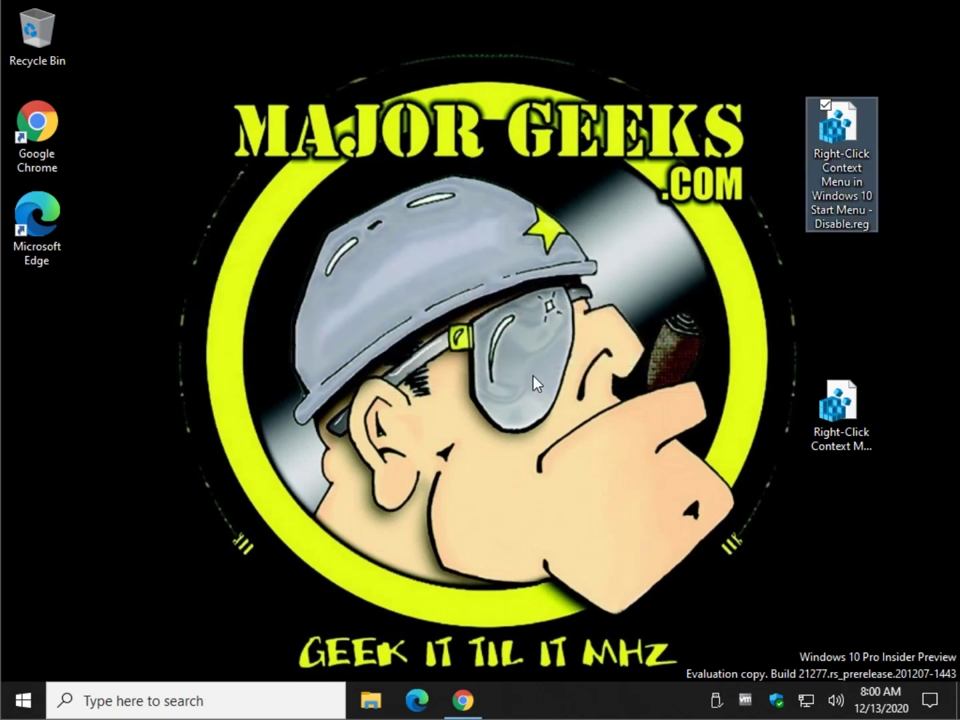
pyautogui.click(22, 704)
pyautogui.click(22, 704)
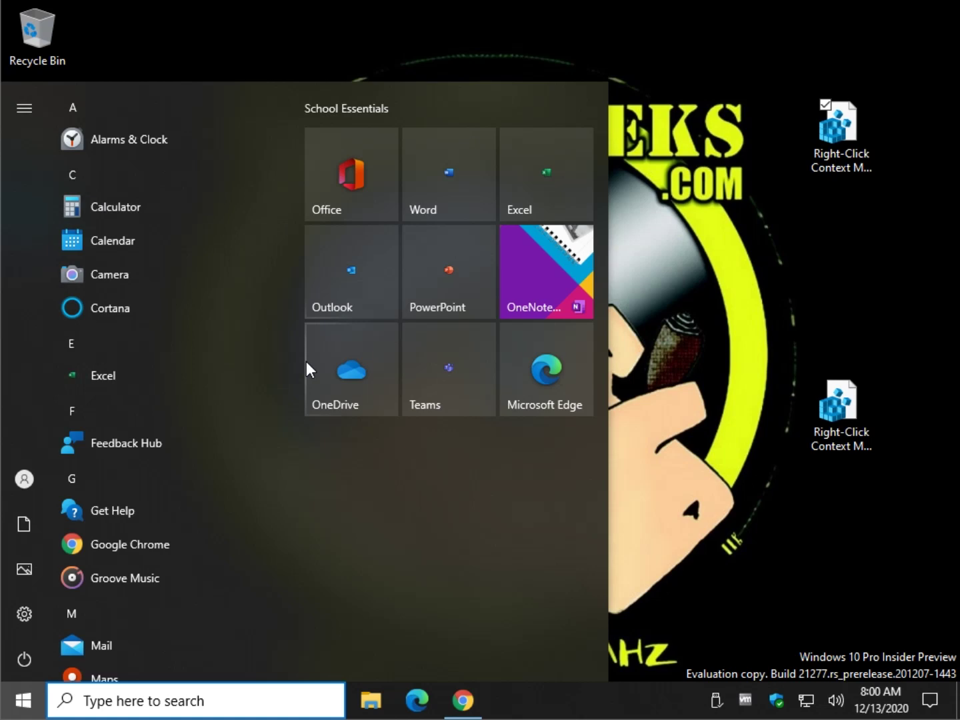
# Merge Enable.reg into the registry, approving the UAC and confirmation prompts
pyautogui.click(688, 245)
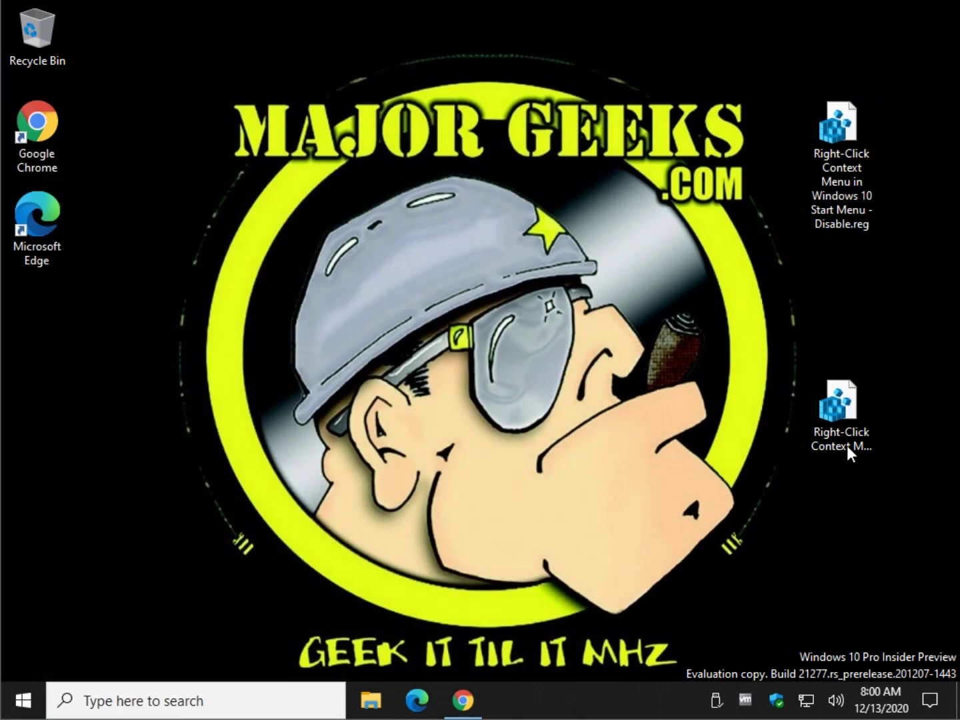
pyautogui.click(846, 424)
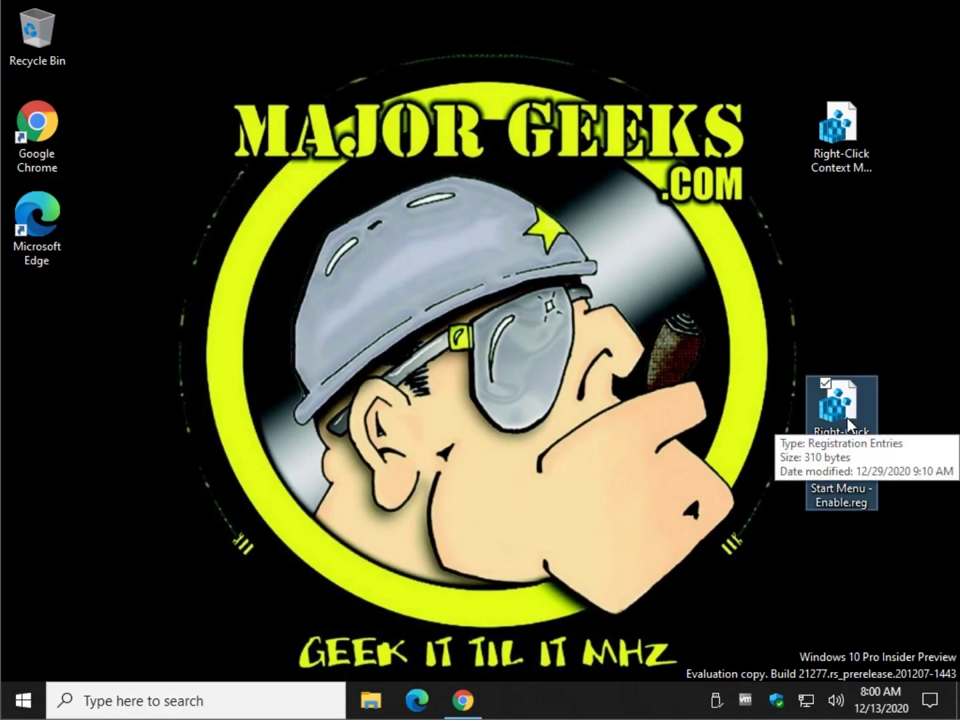
pyautogui.doubleClick(846, 420)
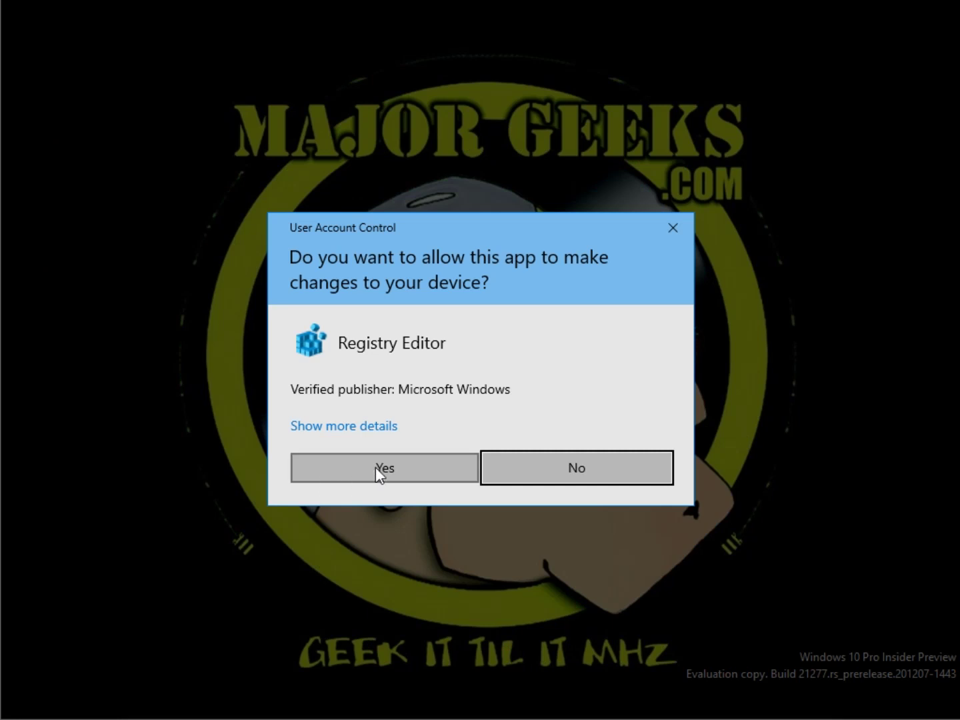
pyautogui.click(375, 467)
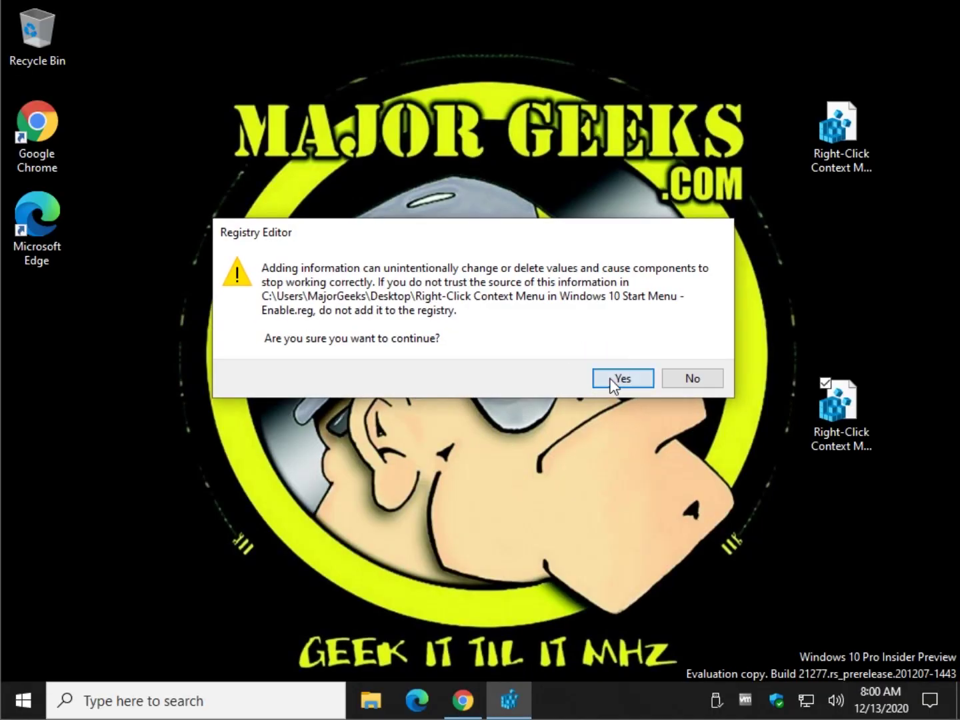
pyautogui.click(613, 379)
pyautogui.click(680, 350)
# Verify the Word tile and Camera app in Start show right-click menus again
pyautogui.click(23, 699)
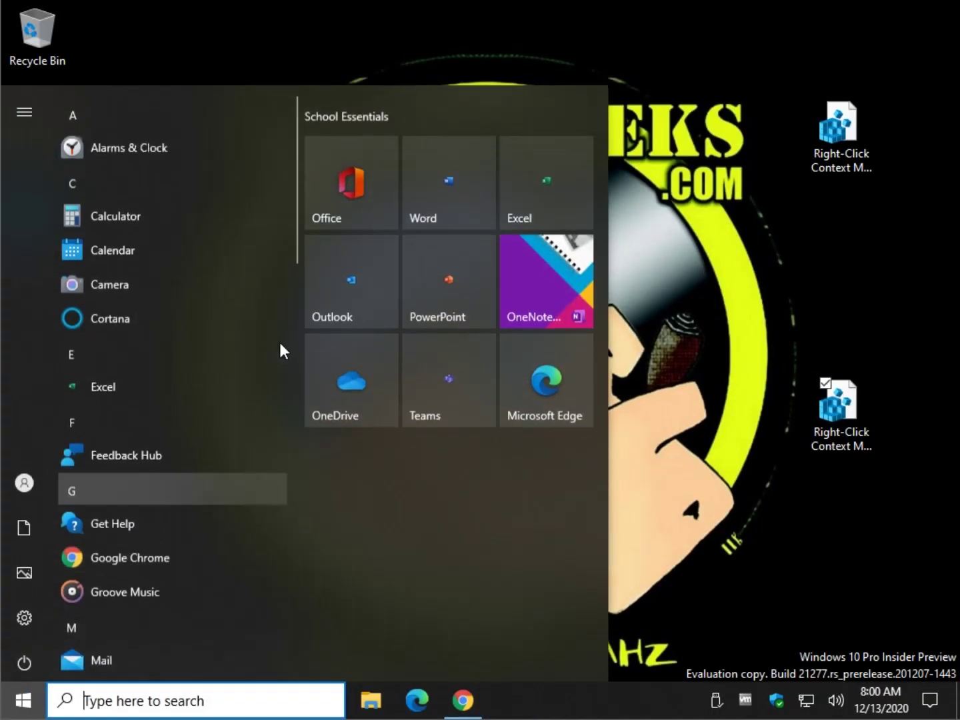
pyautogui.rightClick(468, 187)
pyautogui.rightClick(120, 279)
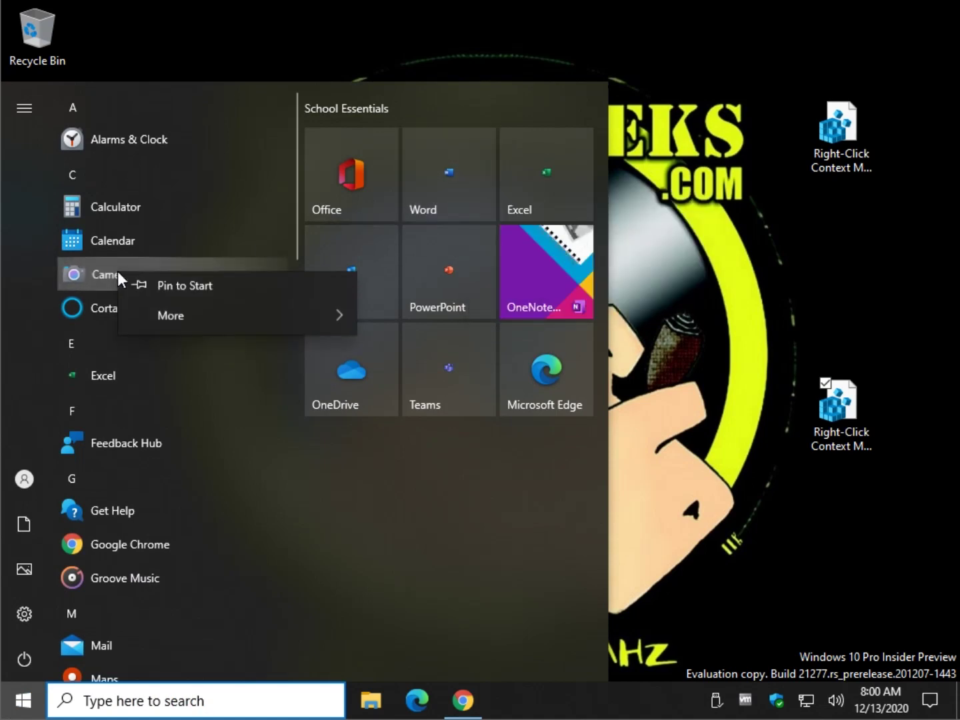
pyautogui.press('Escape')
pyautogui.press('Escape')
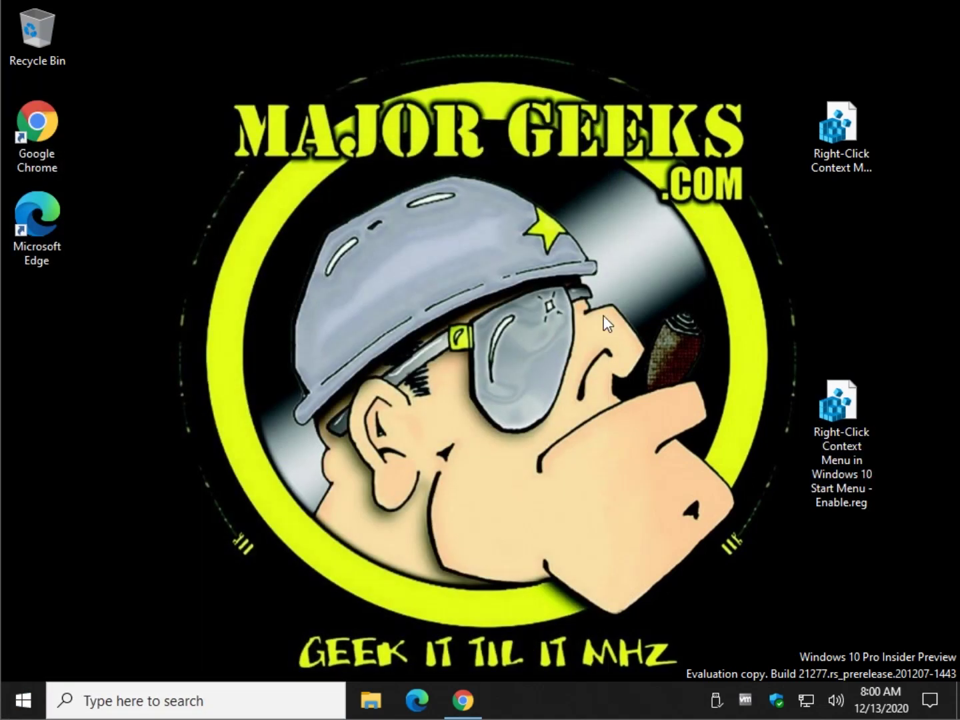
# Copy the HKEY_LOCAL_MACHINE\SOFTWARE\Policies\Microsoft\Windows path from the MajorGeeks article
pyautogui.click(462, 699)
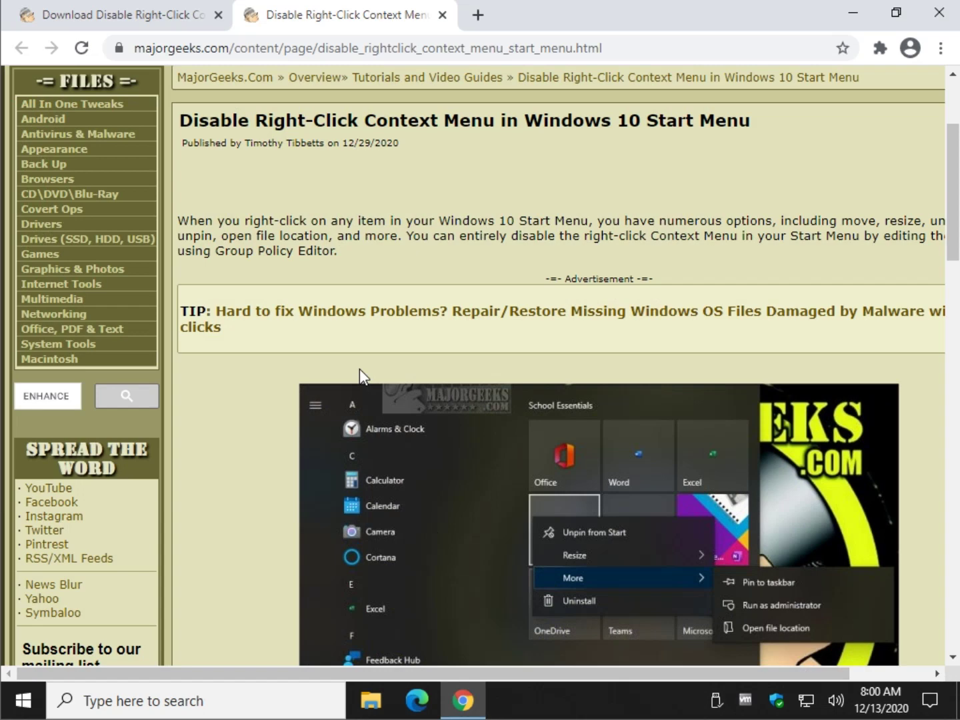
pyautogui.click(107, 20)
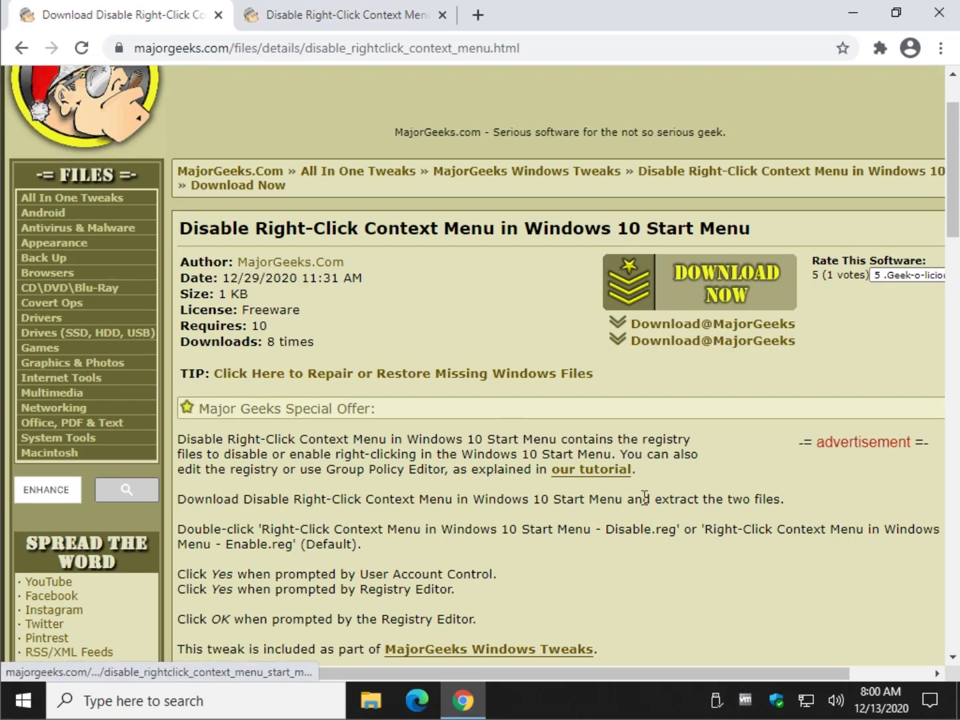
pyautogui.click(378, 27)
pyautogui.scroll(-9, 280, 242)
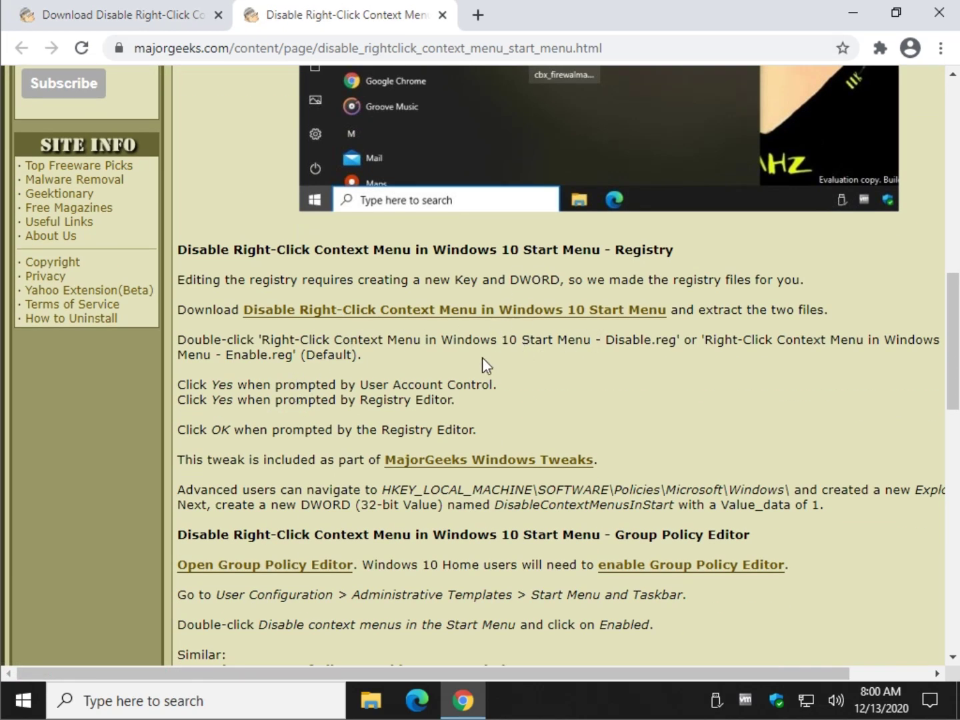
pyautogui.scroll(-1, 378, 402)
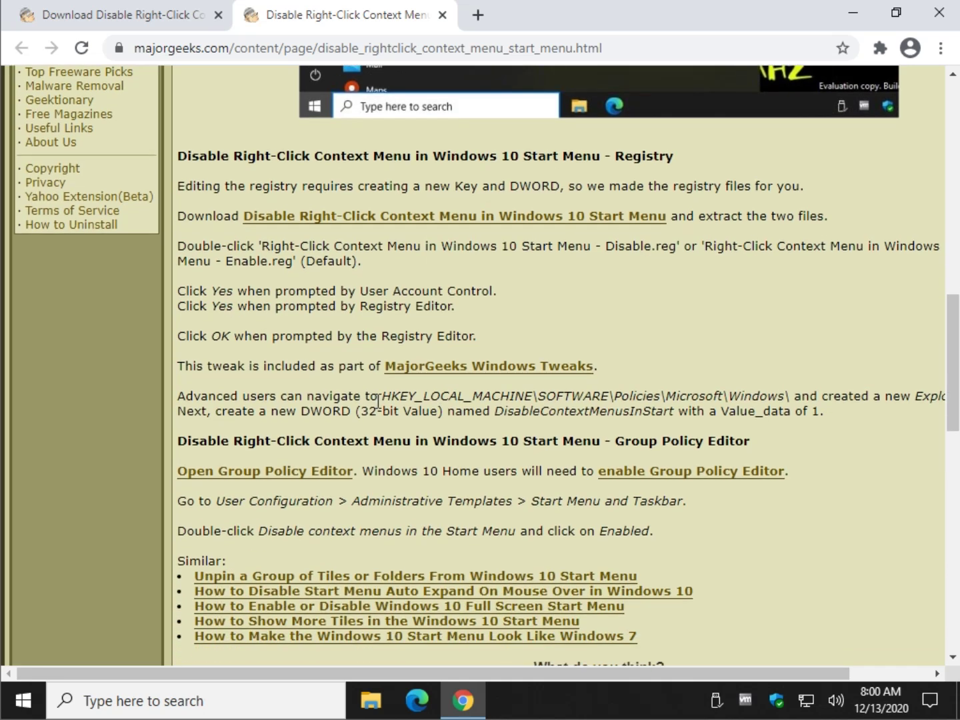
pyautogui.moveTo(385, 399); pyautogui.dragTo(789, 399)
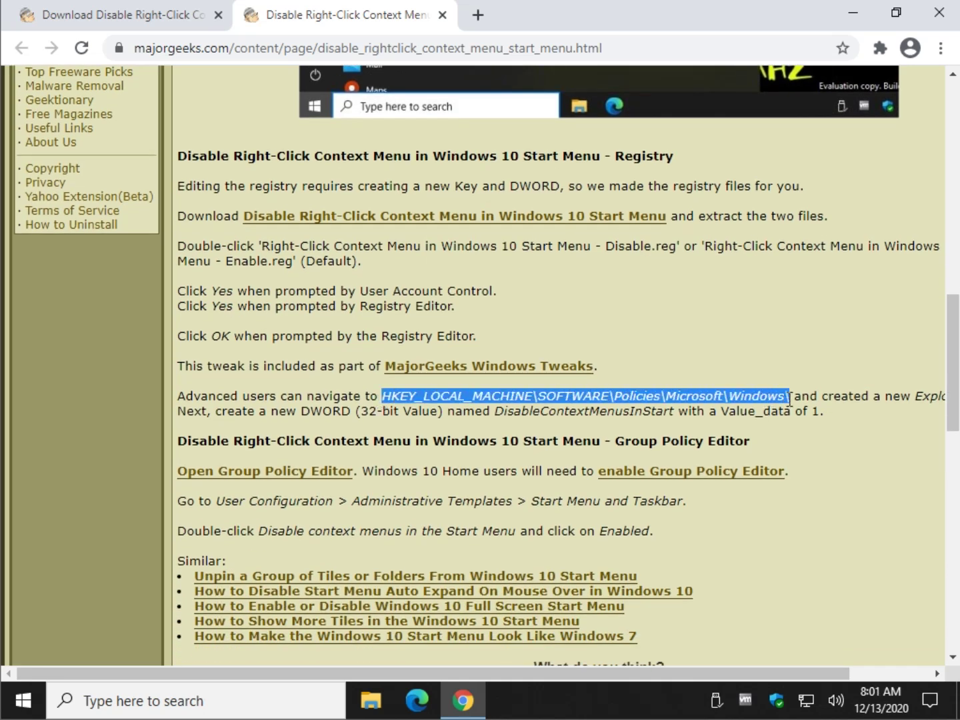
pyautogui.rightClick(789, 398)
pyautogui.click(644, 415)
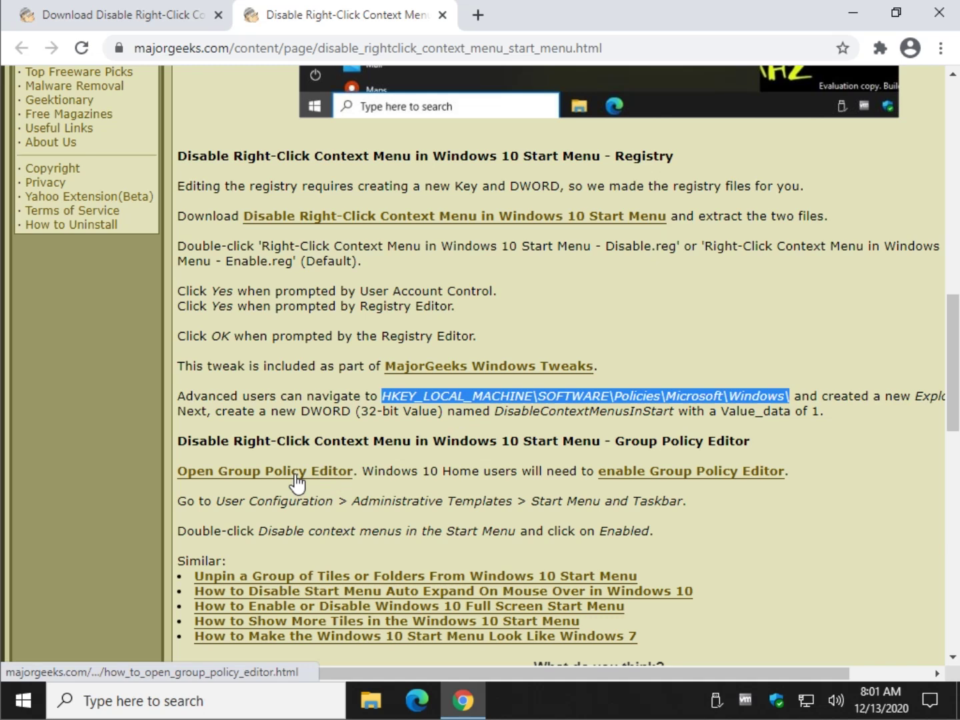
# Launch regedit from the Run box and approve the admin prompt
pyautogui.press('super+r')
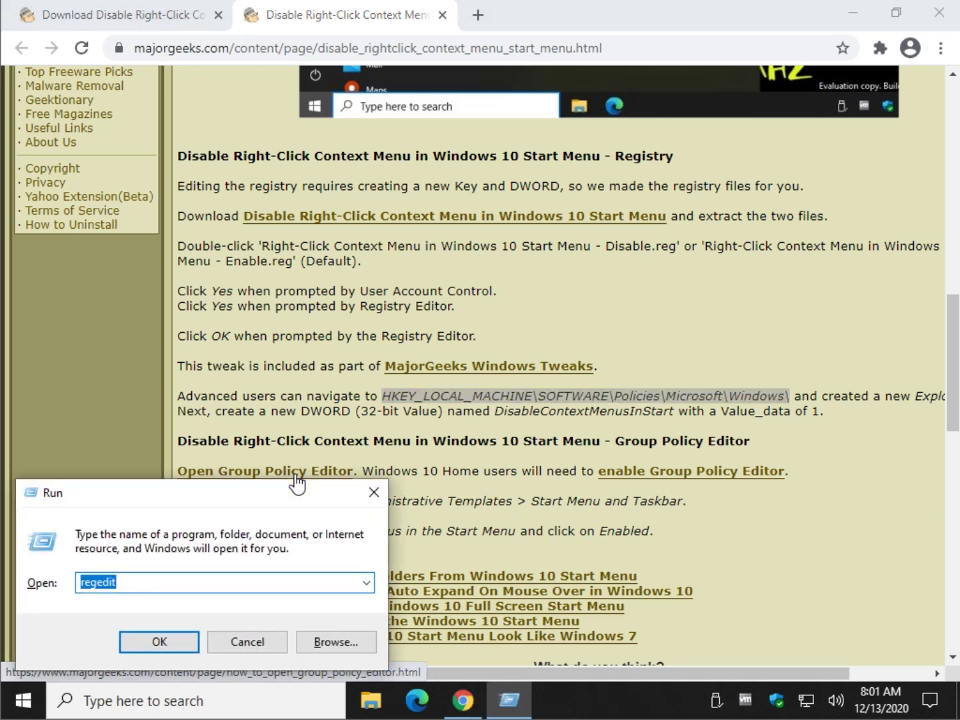
pyautogui.write('regedit')
pyautogui.click(158, 644)
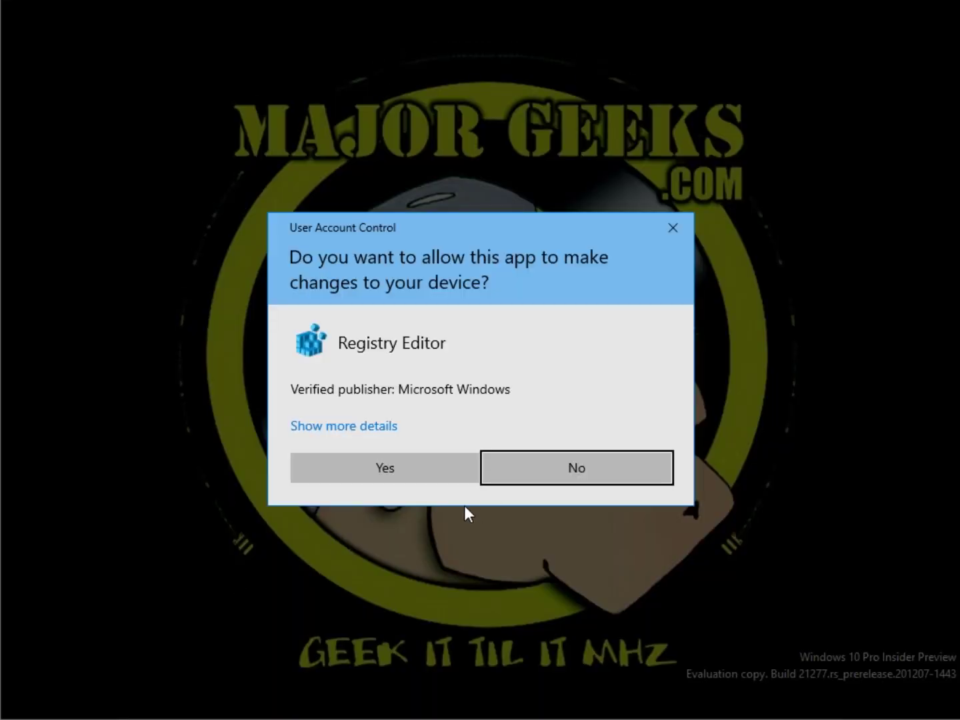
pyautogui.click(427, 470)
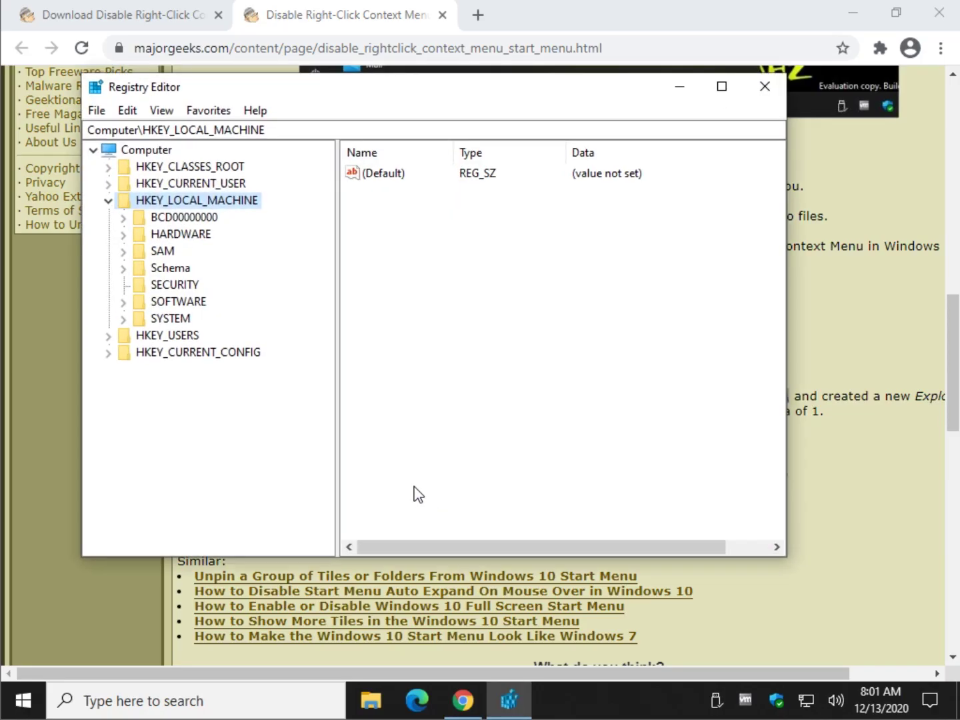
# Jump to Policies\Microsoft\Windows by pasting the copied path into the address bar
pyautogui.click(261, 132)
pyautogui.moveTo(260, 132); pyautogui.dragTo(44, 134)
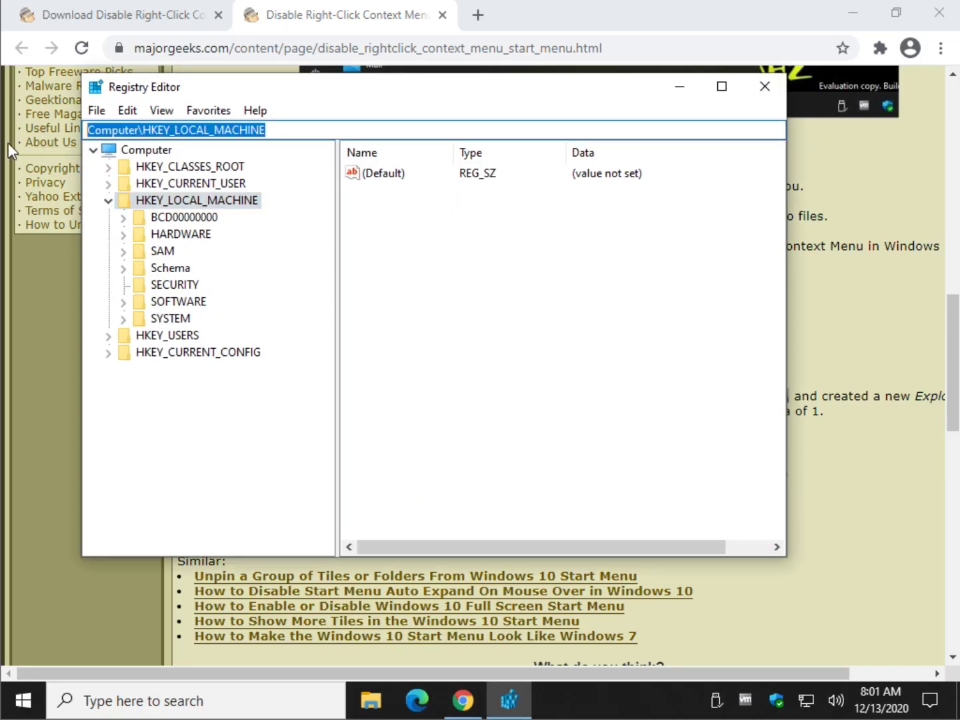
pyautogui.write('HKEY_LOCAL_MACHINE\\SOFTWARE\\Policies\\Microsoft\\Windows\\')
pyautogui.press('Return')
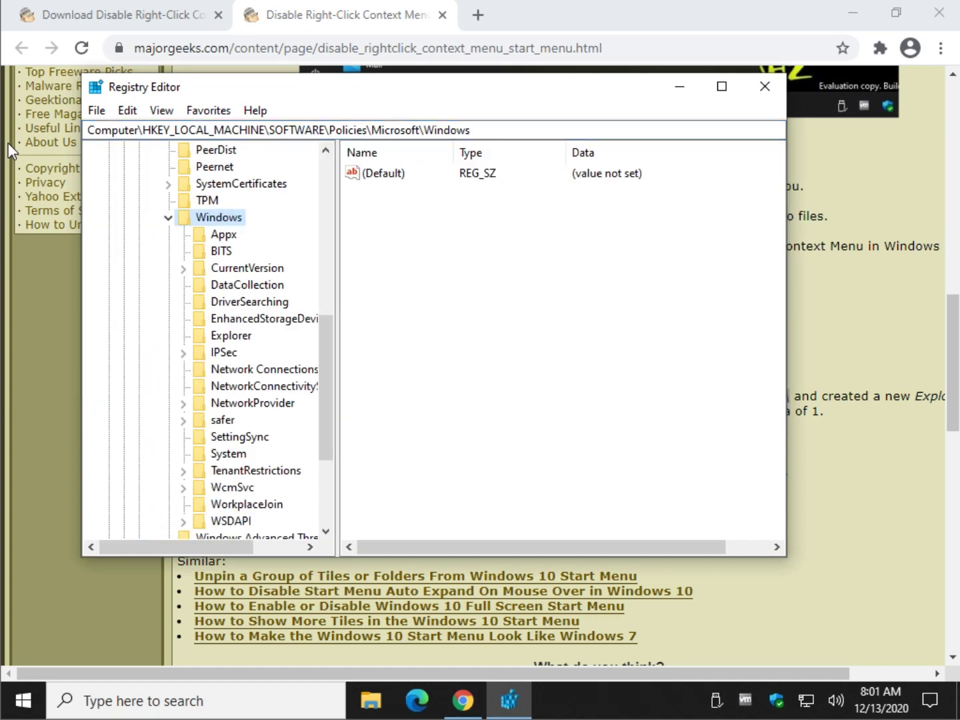
pyautogui.moveTo(336, 254); pyautogui.dragTo(373, 255)
pyautogui.scroll(-3, 327, 340)
pyautogui.scroll(1, 242, 302)
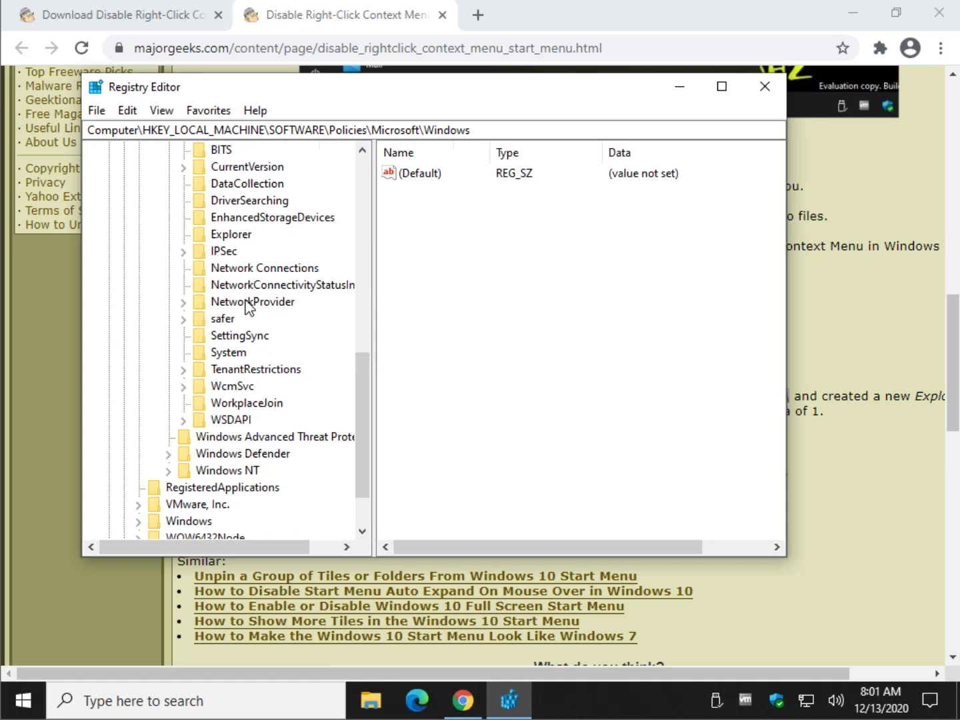
# Open the Explorer key and inspect DisableContextMenusInStart, leaving its data at 0
pyautogui.click(239, 237)
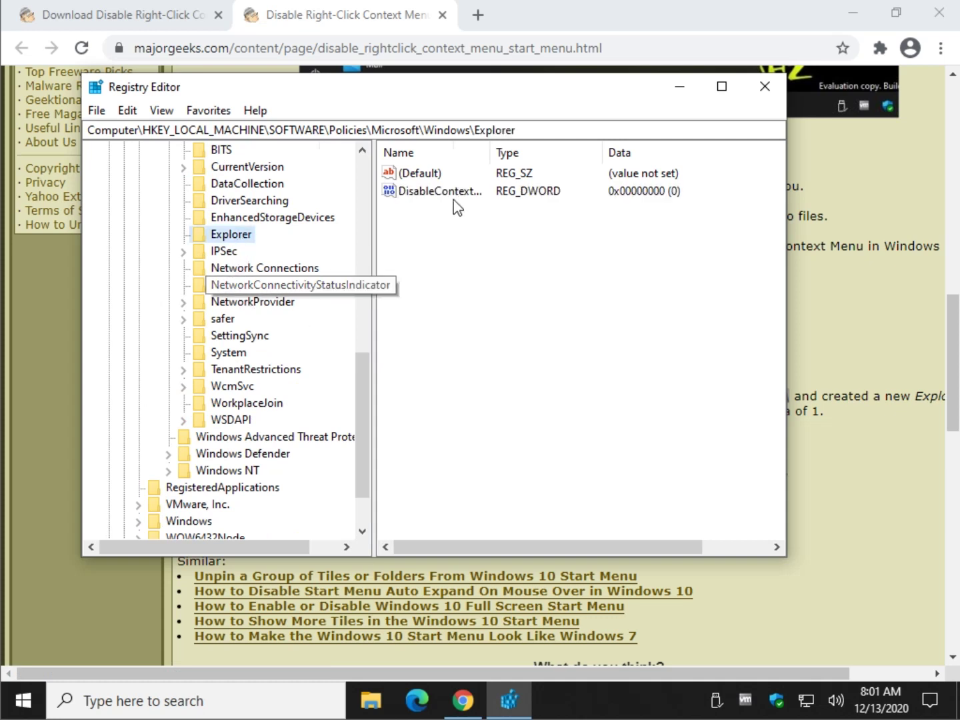
pyautogui.doubleClick(501, 152)
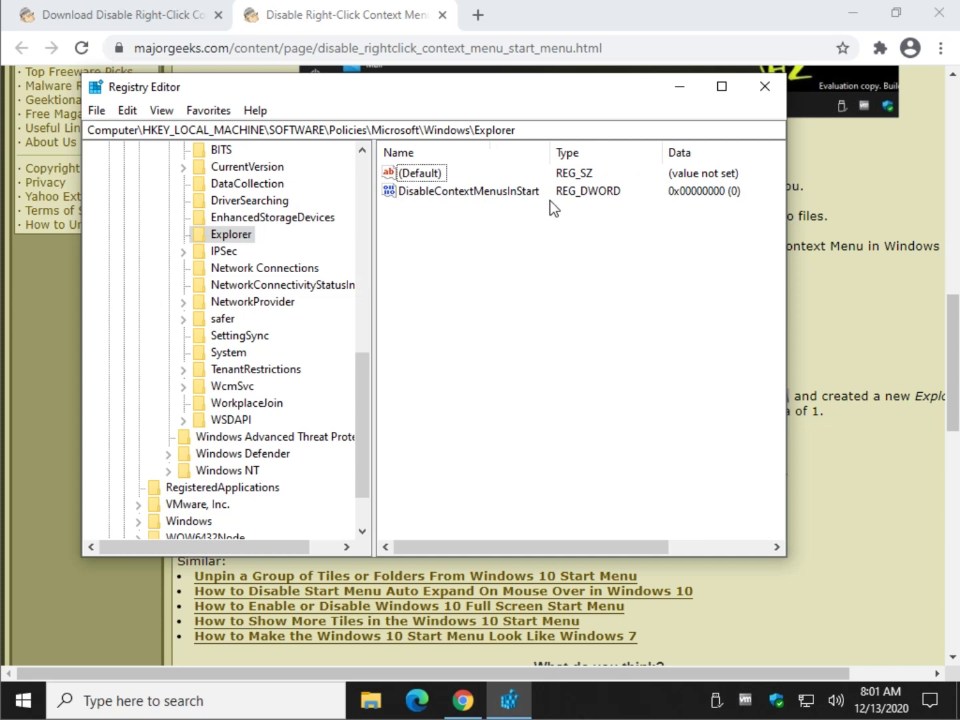
pyautogui.doubleClick(531, 192)
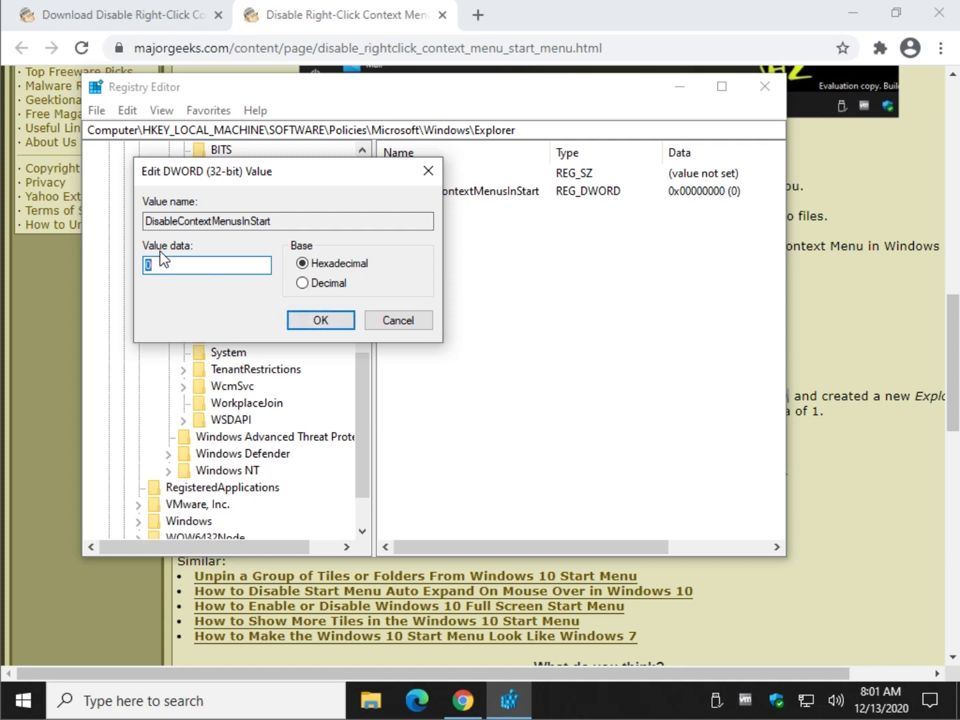
pyautogui.click(373, 320)
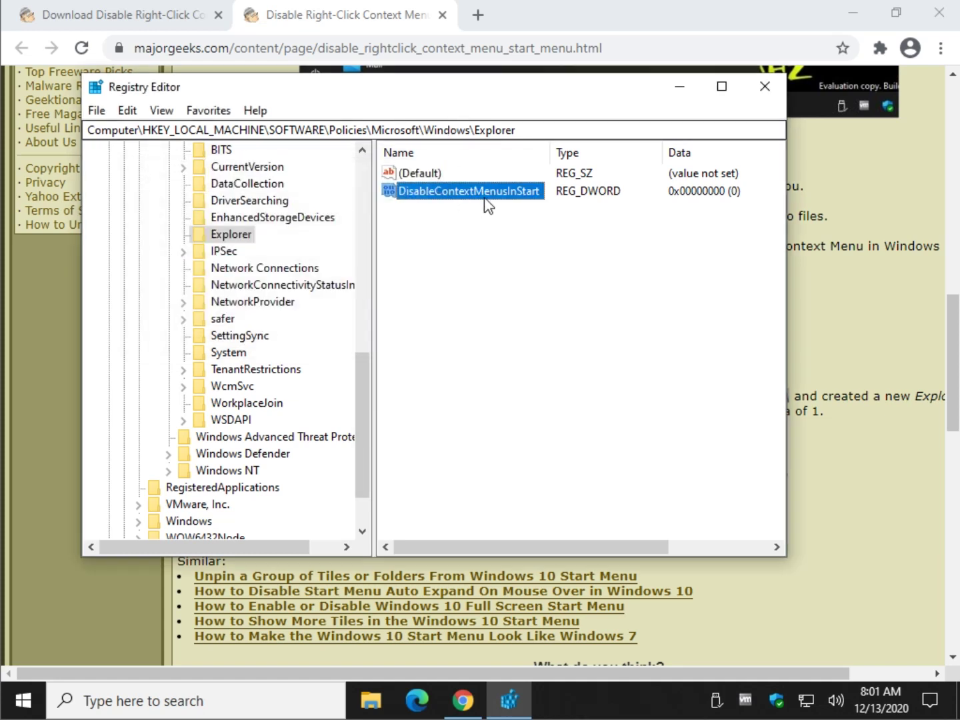
# Delete the Explorer key under Policies\Microsoft\Windows
pyautogui.click(232, 239)
pyautogui.press('Delete')
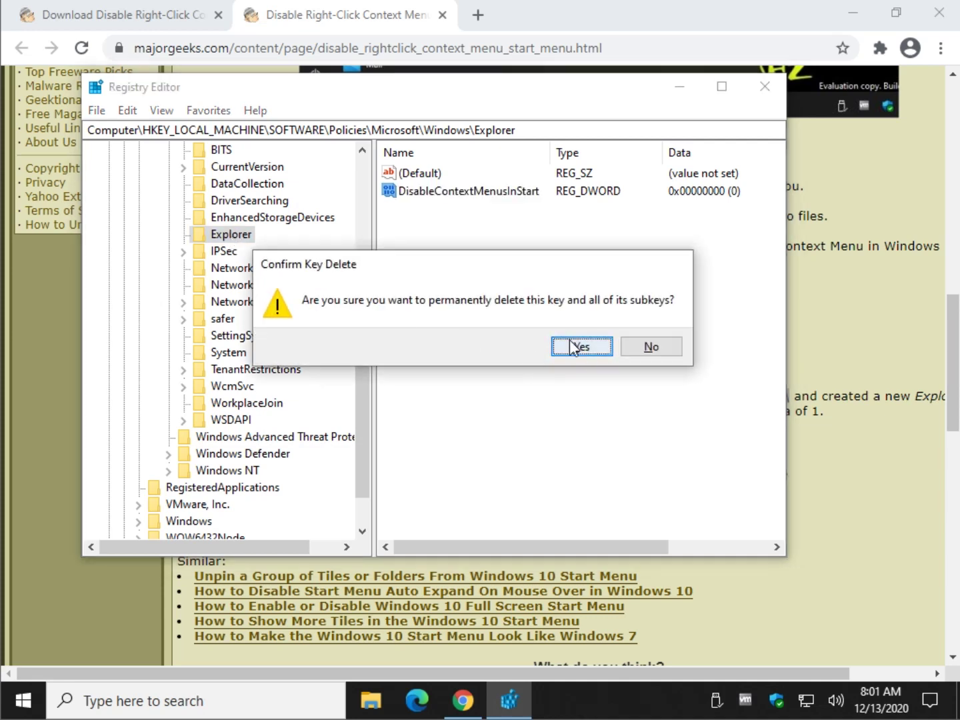
pyautogui.click(573, 345)
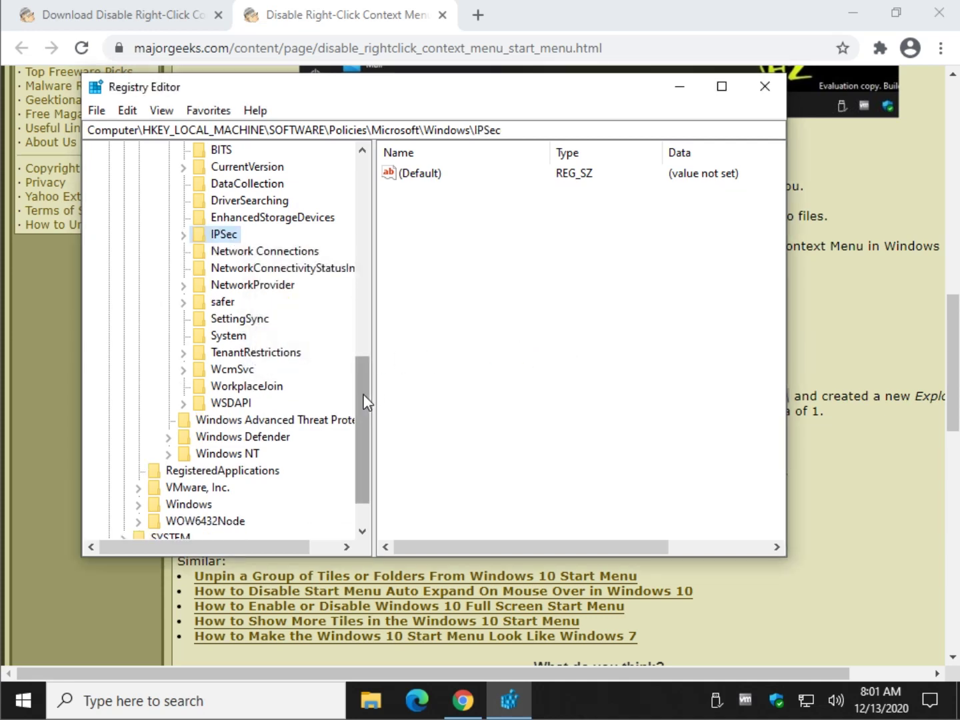
pyautogui.moveTo(364, 398); pyautogui.dragTo(360, 346)
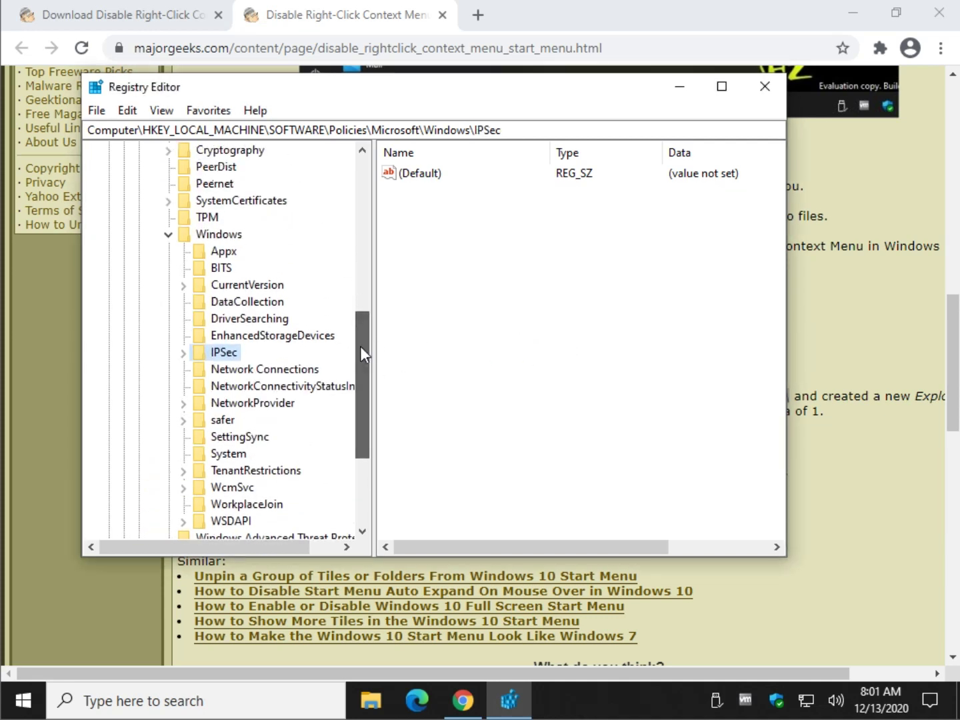
# Add New Key #1 under the Windows policies key, checking the article along the way
pyautogui.click(230, 235)
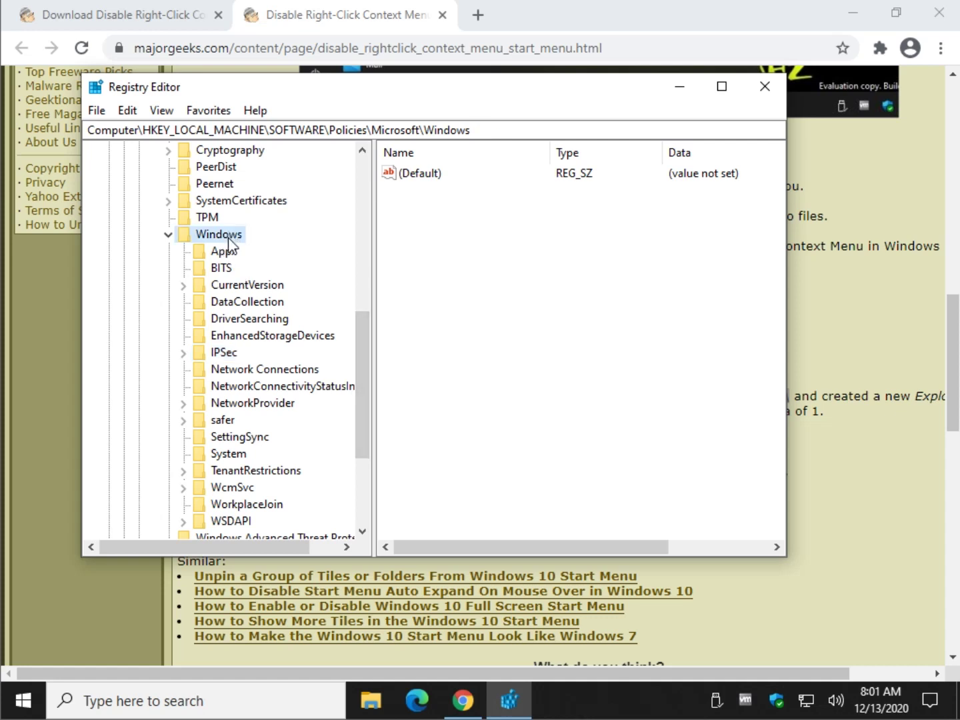
pyautogui.rightClick(230, 241)
pyautogui.moveTo(290, 281)
pyautogui.click(494, 270)
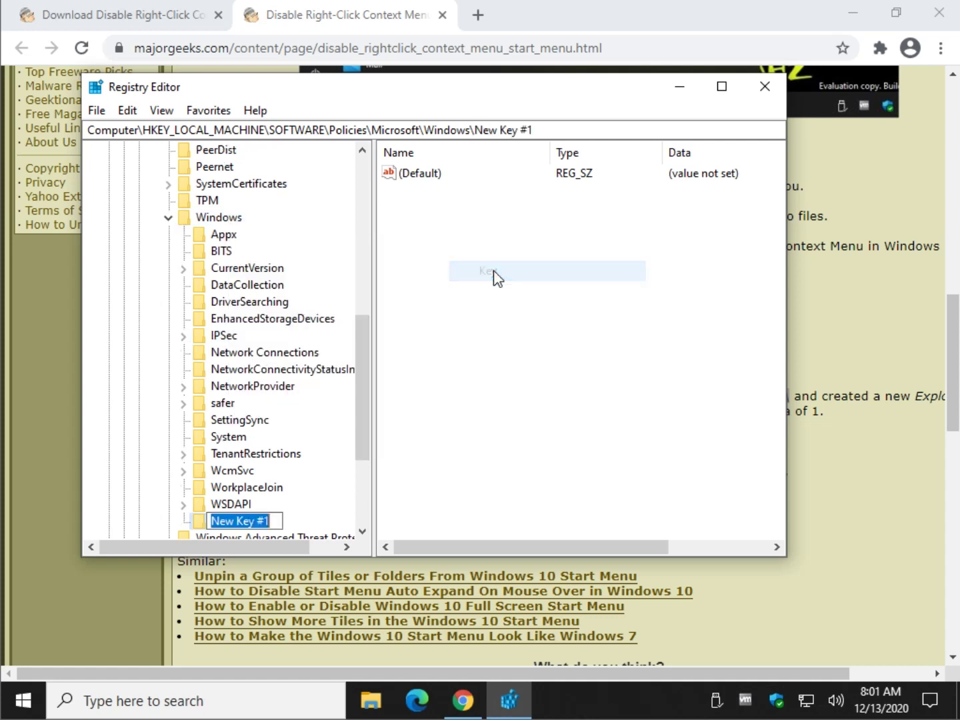
pyautogui.click(862, 410)
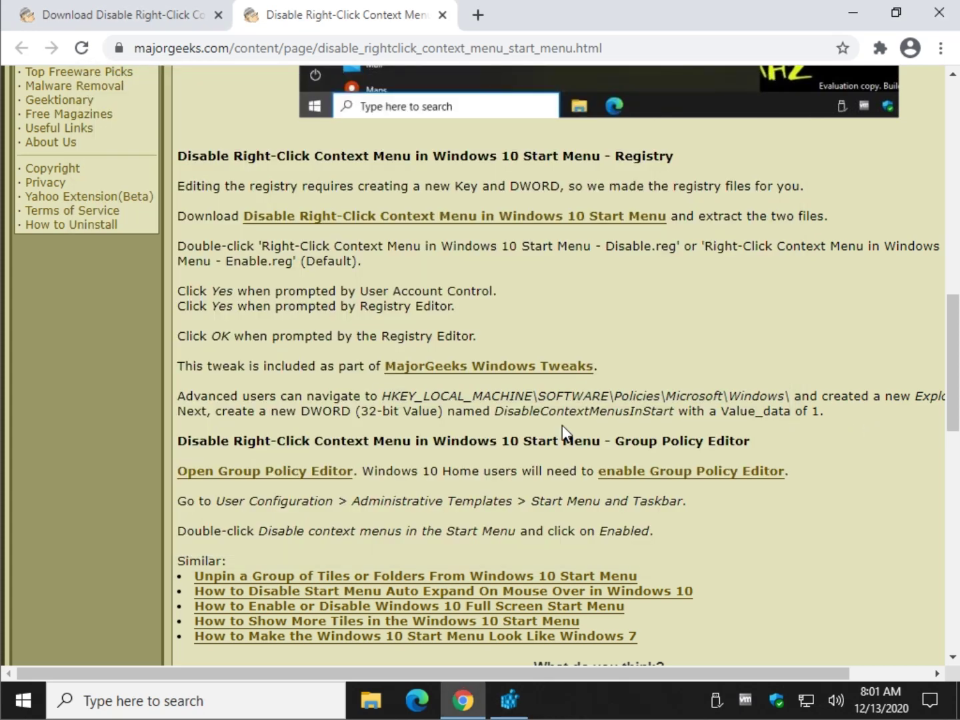
pyautogui.scroll(-1, 562, 424)
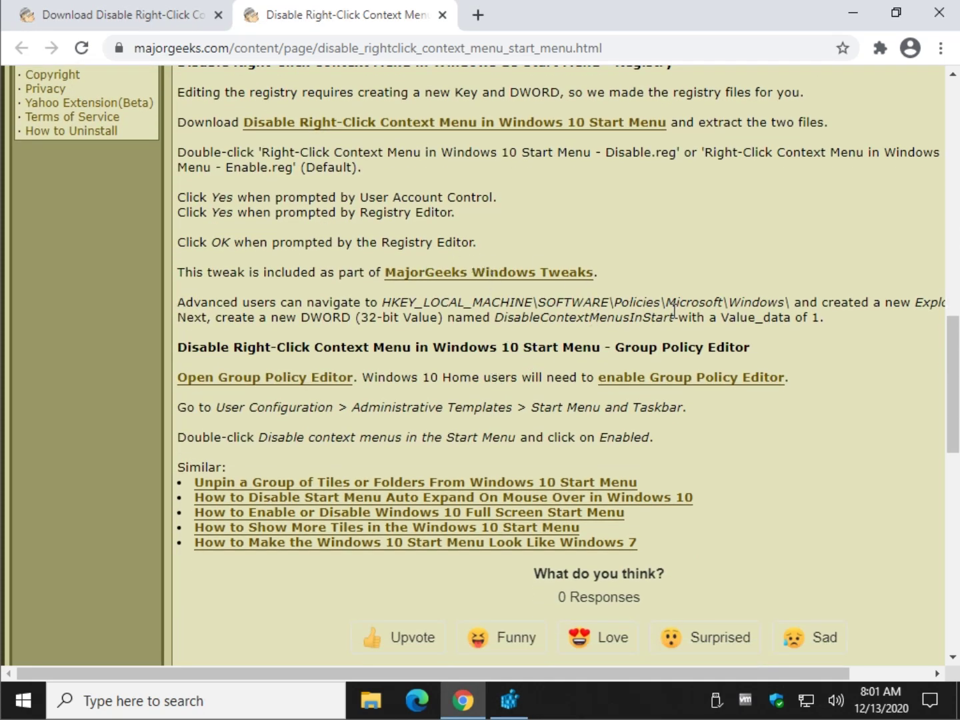
pyautogui.moveTo(326, 674); pyautogui.dragTo(406, 674)
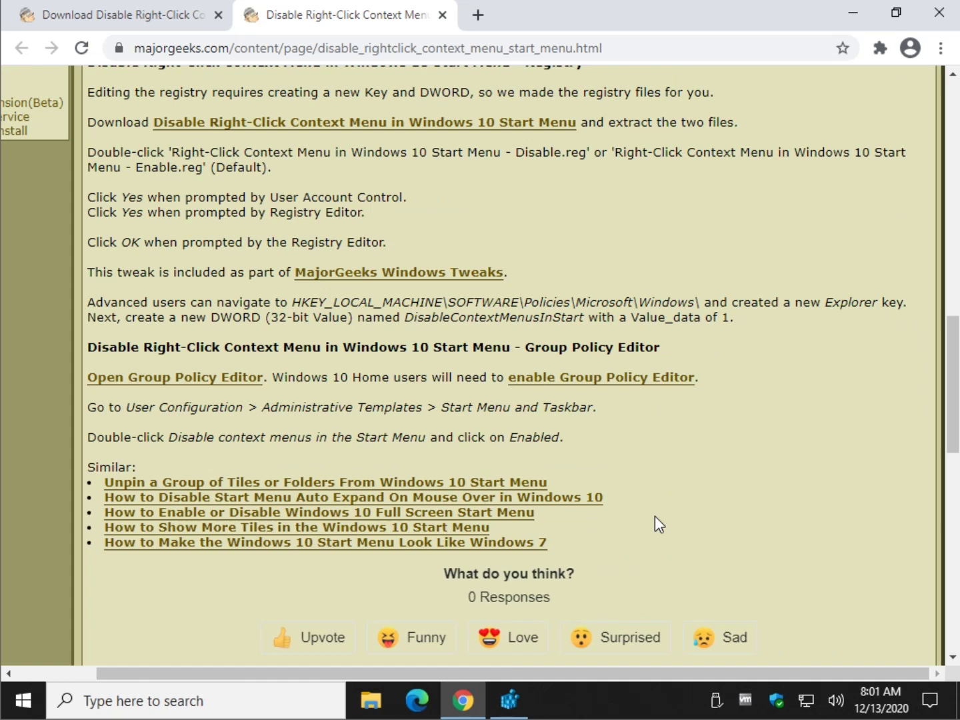
pyautogui.click(509, 700)
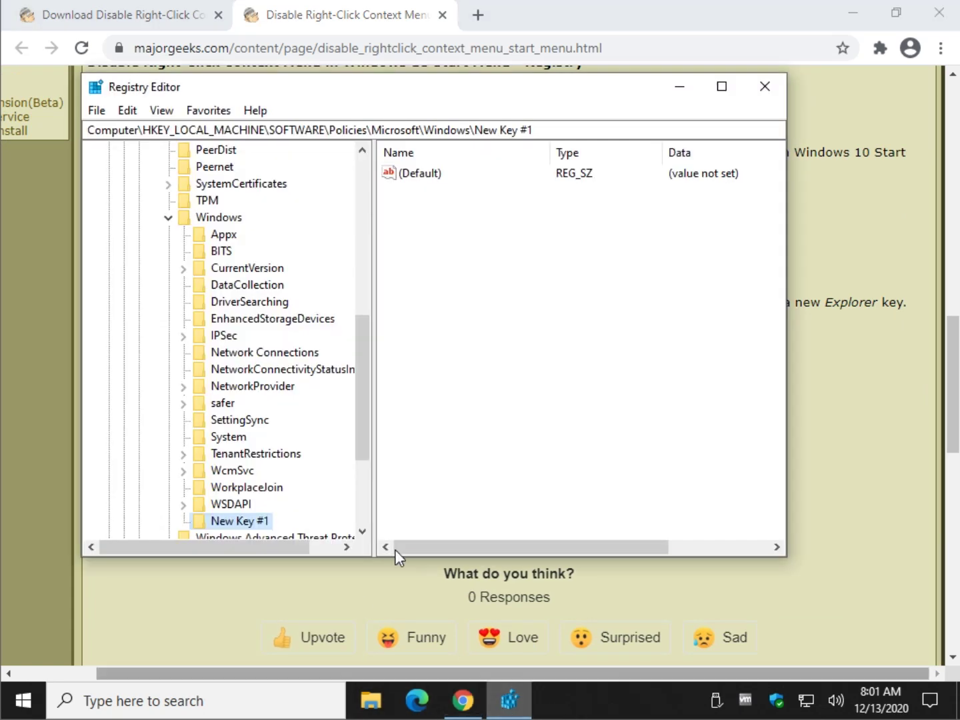
pyautogui.scroll(-1, 259, 465)
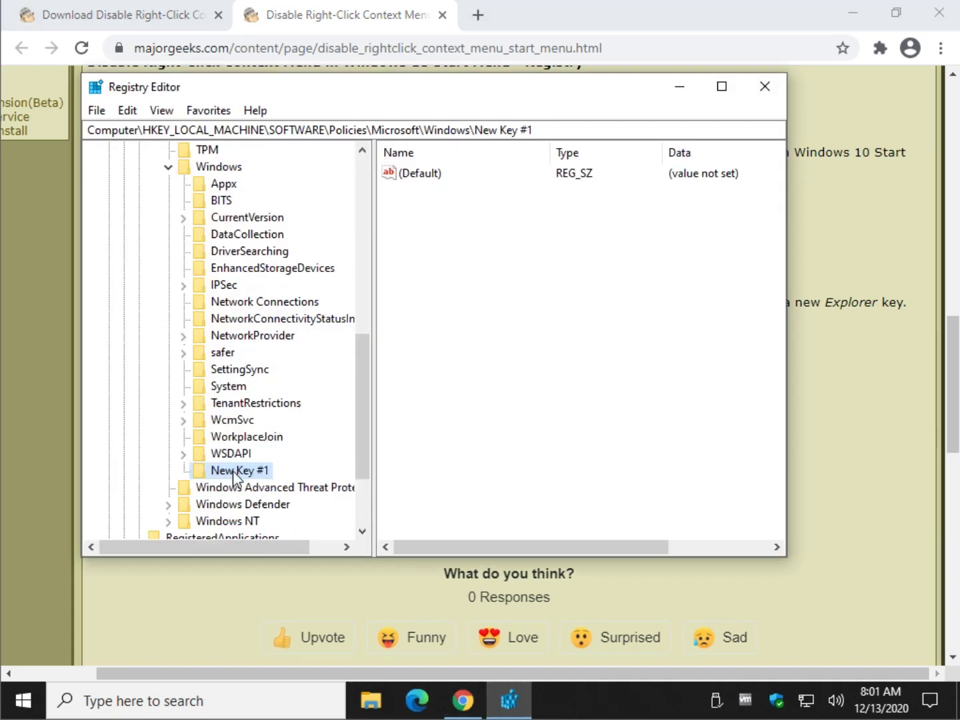
# Rename New Key #1 to Explorer
pyautogui.rightClick(233, 471)
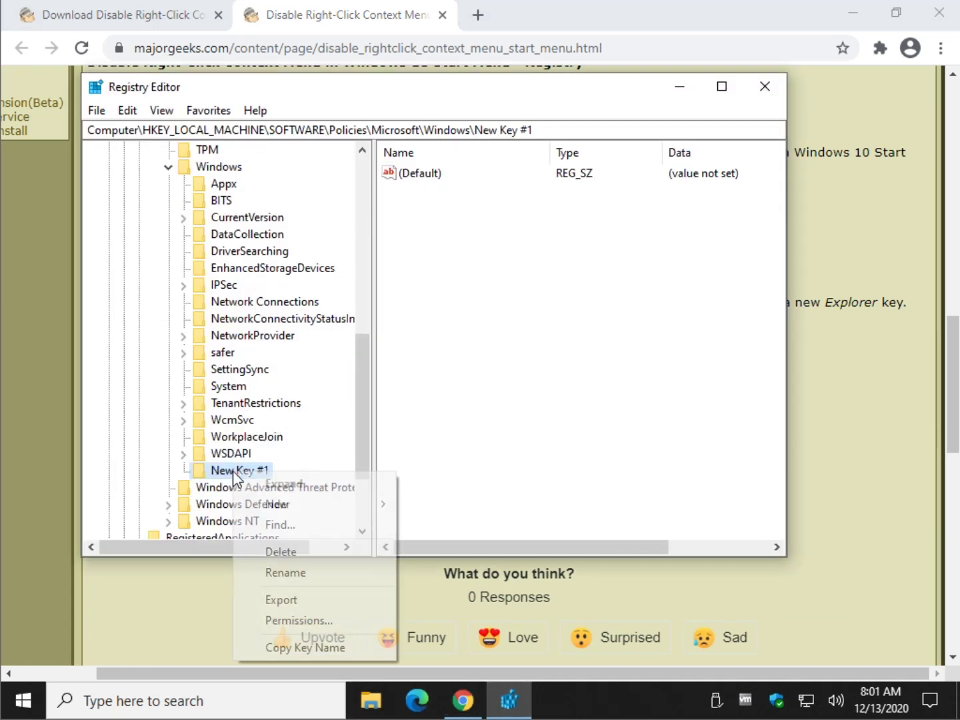
pyautogui.click(270, 572)
pyautogui.write('Explorer')
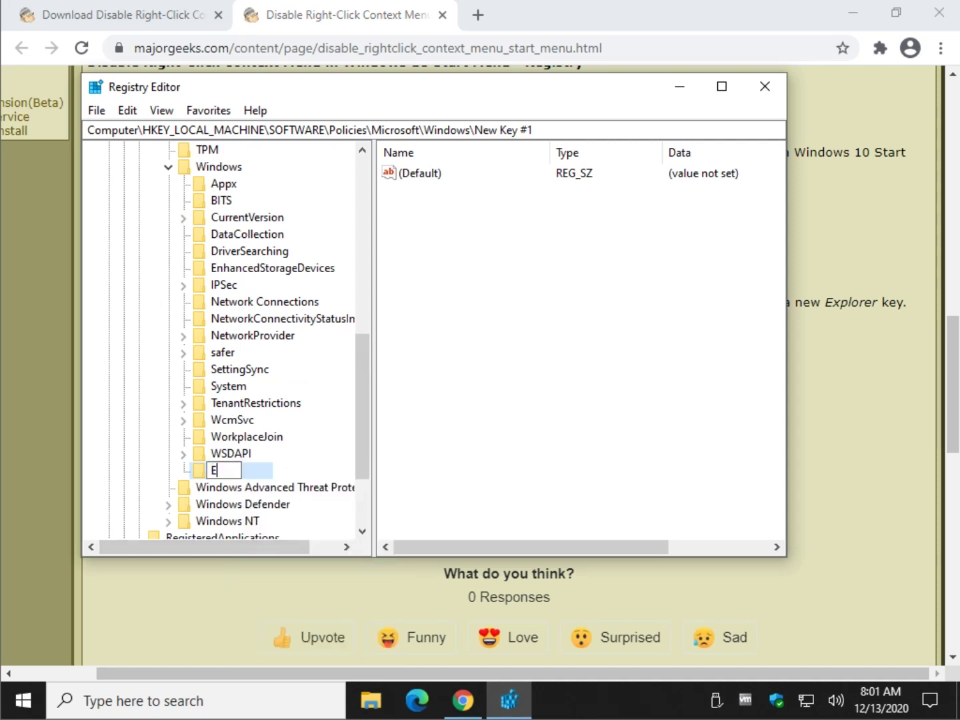
pyautogui.press('Return')
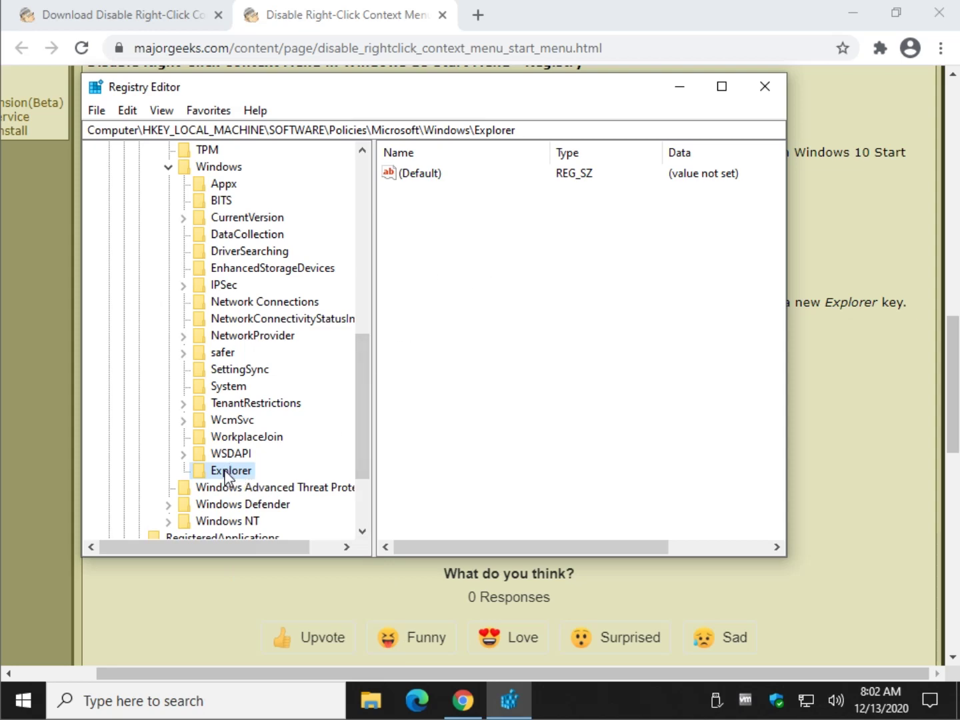
pyautogui.click(509, 300)
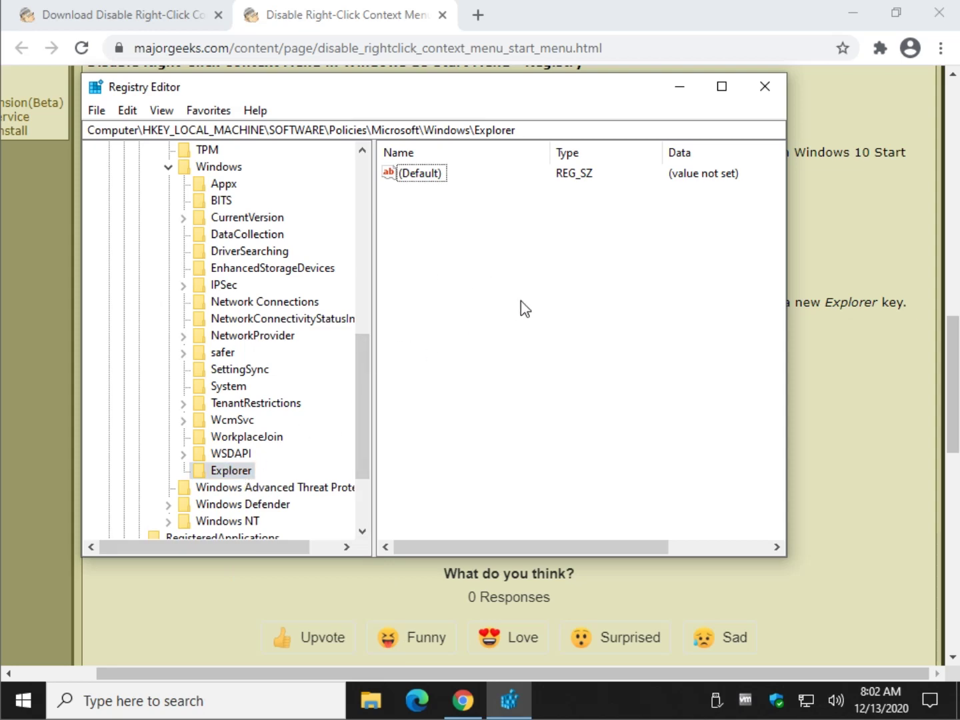
# Copy the name DisableContextMenusInStart from the guide and return to Registry Editor
pyautogui.click(863, 377)
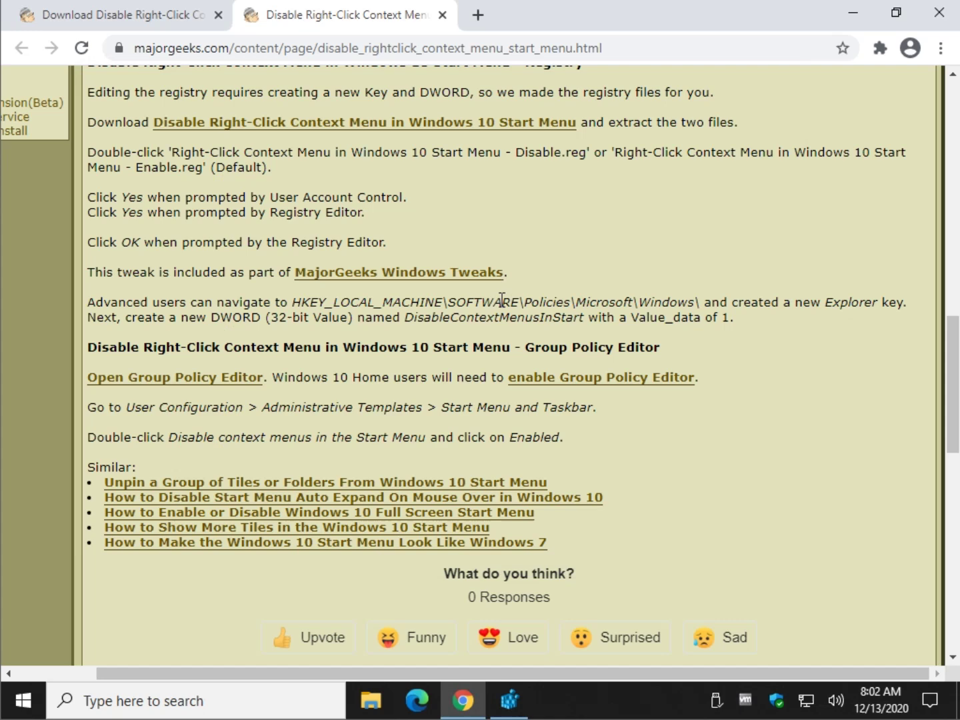
pyautogui.moveTo(407, 319); pyautogui.dragTo(587, 318)
pyautogui.rightClick(571, 316)
pyautogui.click(583, 333)
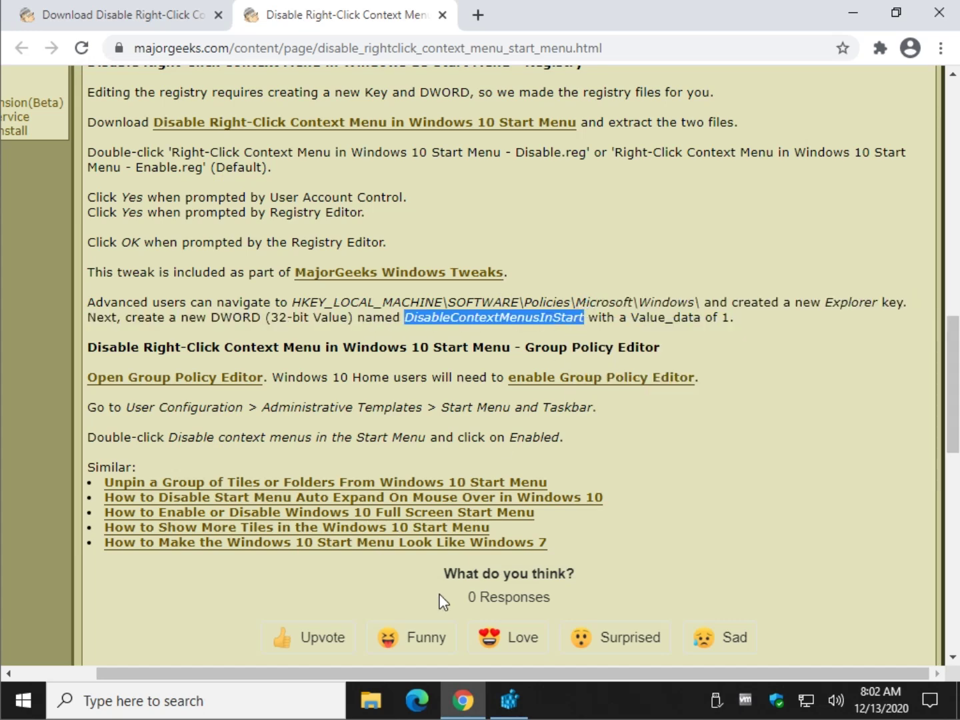
pyautogui.click(509, 700)
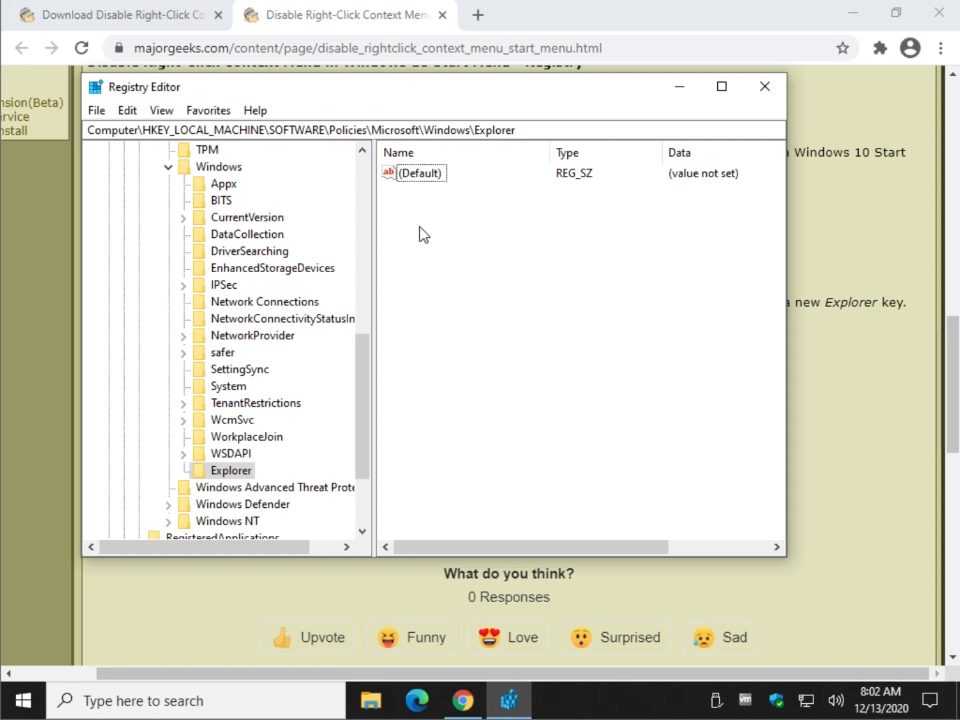
# Create a DWORD (32-bit) value named DisableContextMenusInStart in Explorer and widen the Name column
pyautogui.rightClick(467, 333)
pyautogui.moveTo(487, 342)
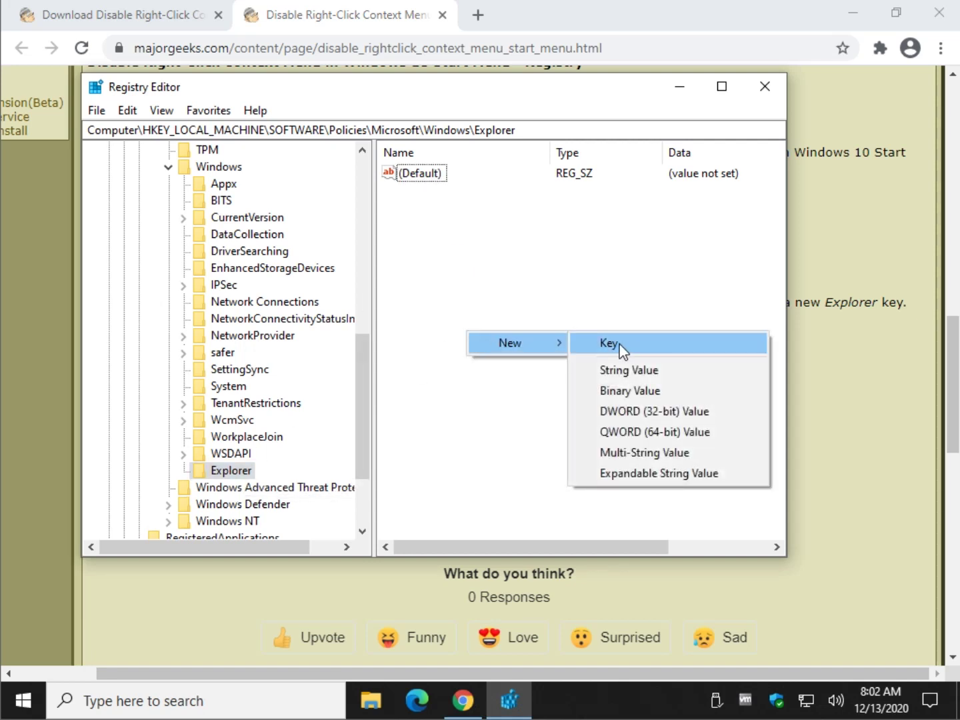
pyautogui.click(687, 414)
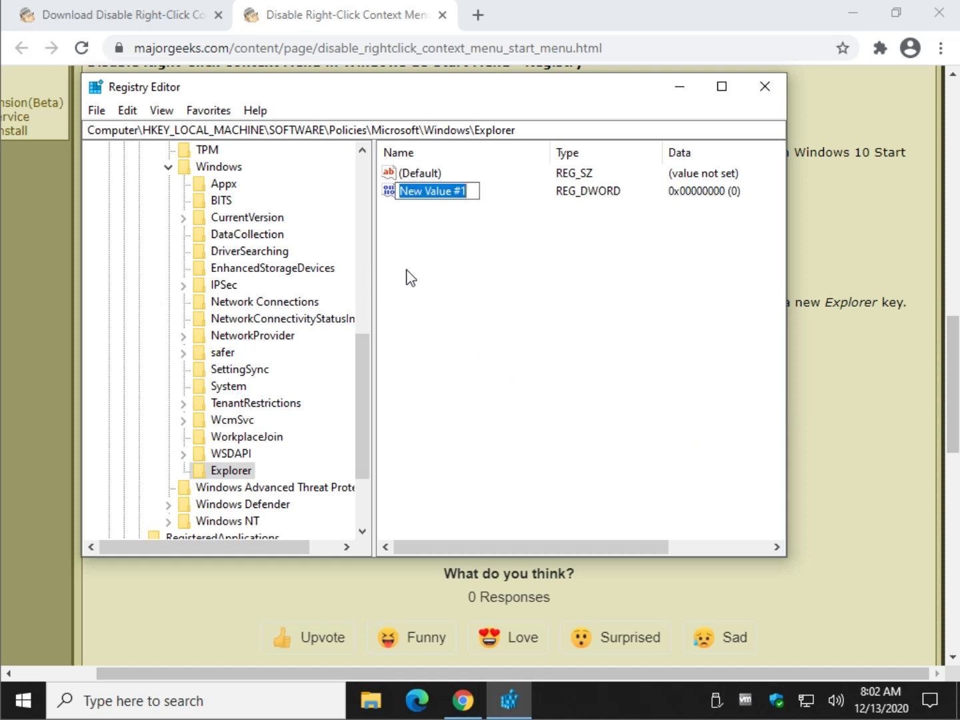
pyautogui.hotkey('ctrl', 'v')
pyautogui.press('Return')
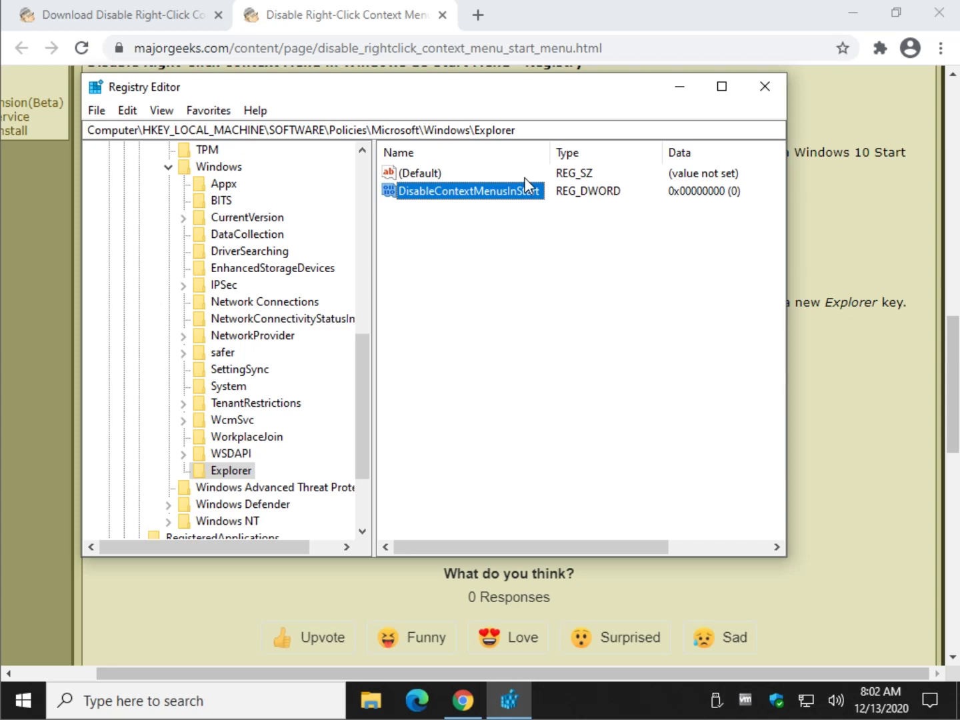
pyautogui.moveTo(551, 146); pyautogui.dragTo(578, 148)
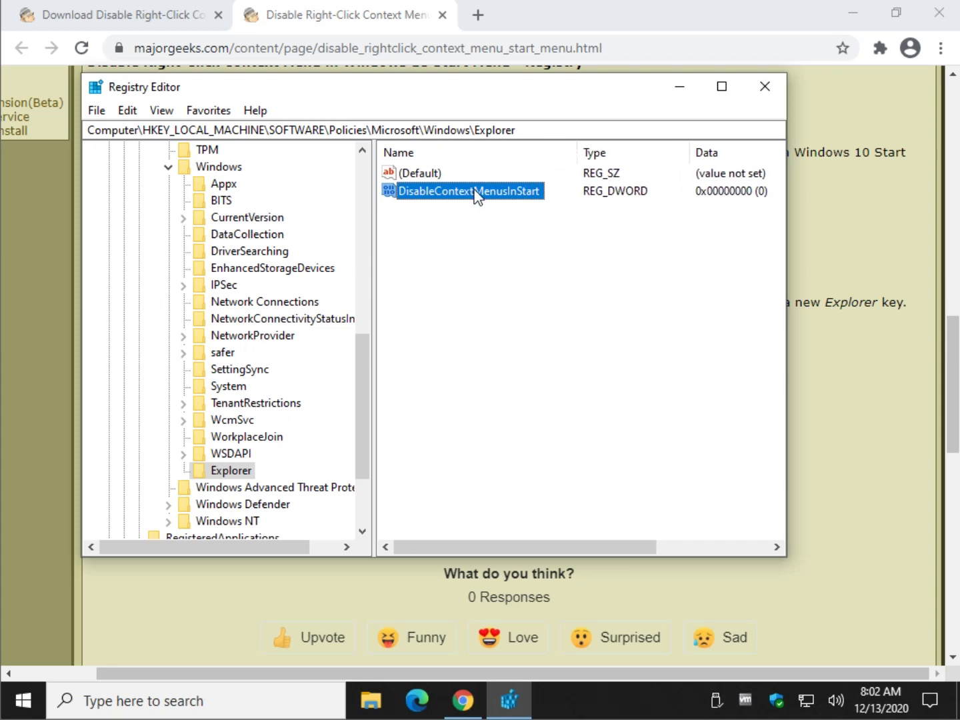
pyautogui.click(866, 407)
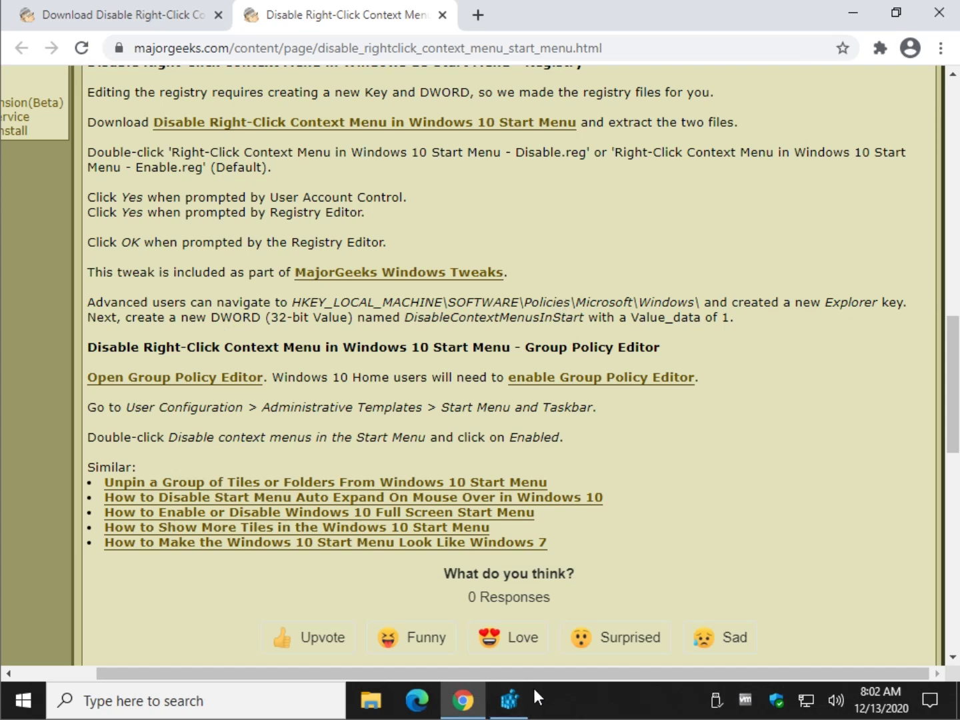
pyautogui.click(507, 694)
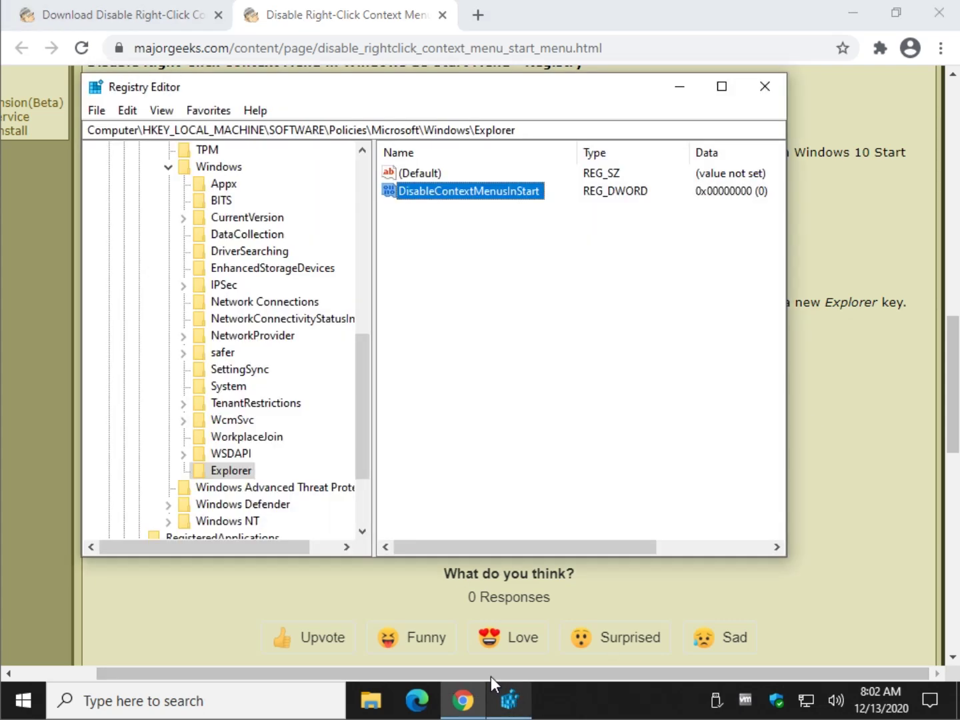
# Set DisableContextMenusInStart to 1 and check the Start menu
pyautogui.doubleClick(492, 194)
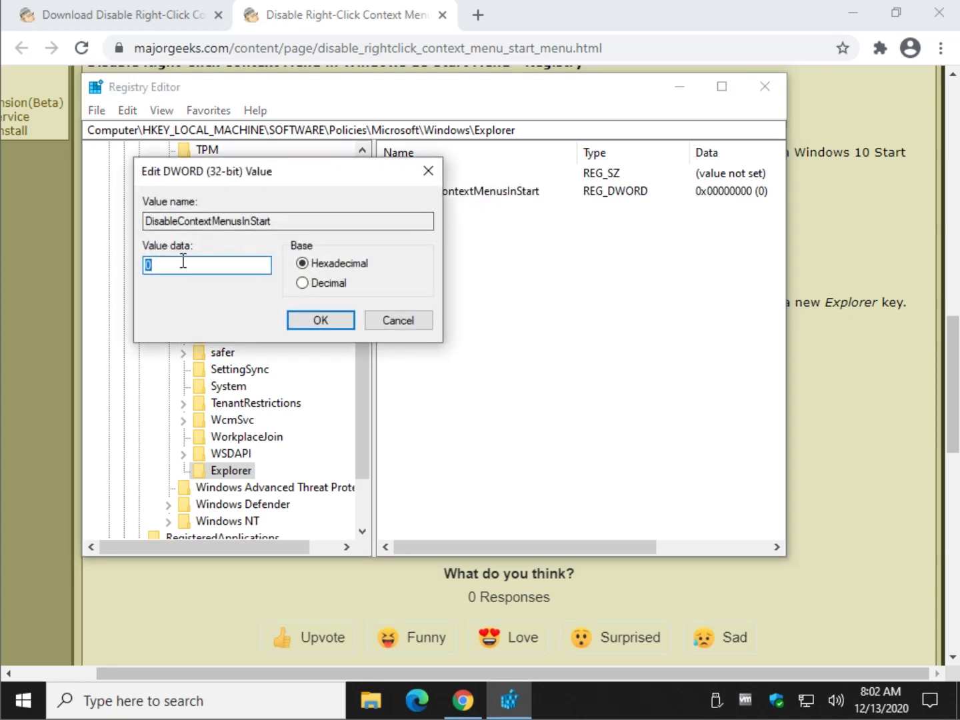
pyautogui.click(323, 320)
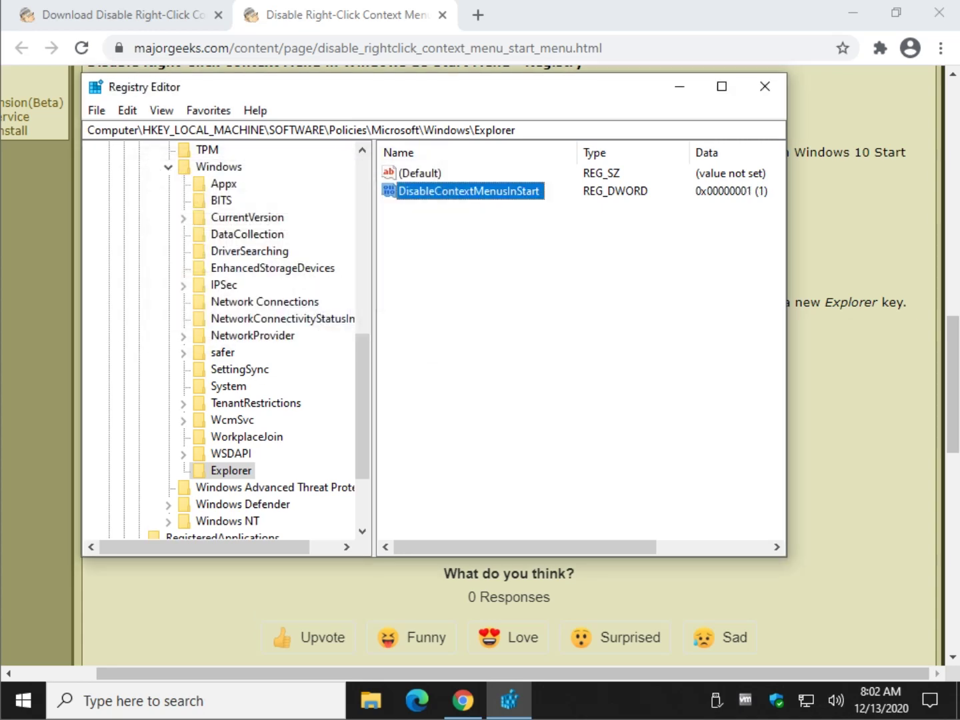
pyautogui.click(20, 700)
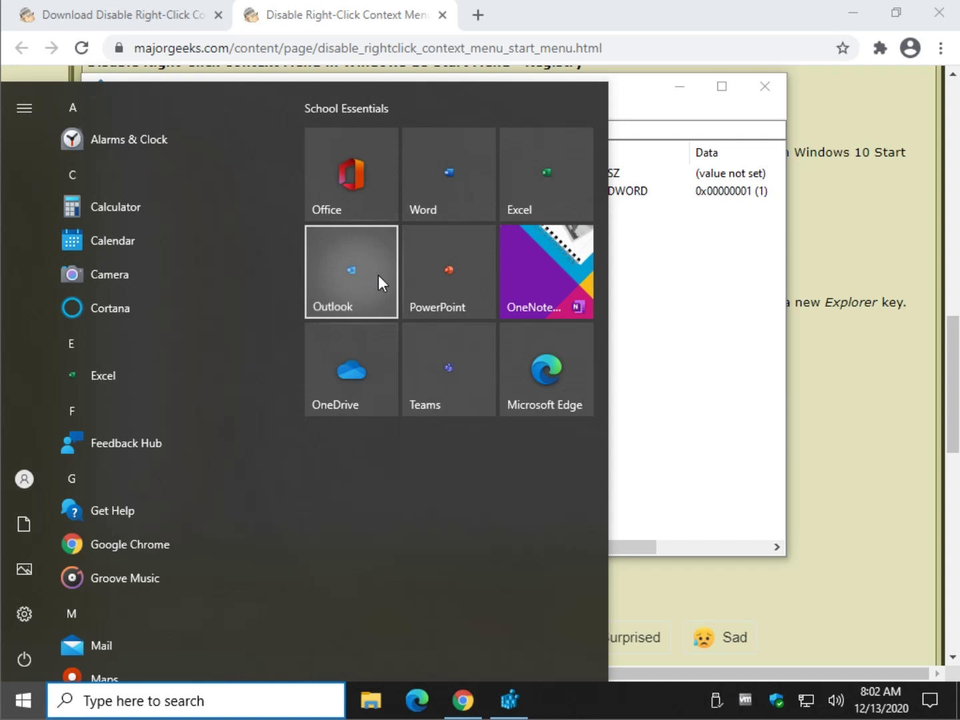
pyautogui.click(674, 260)
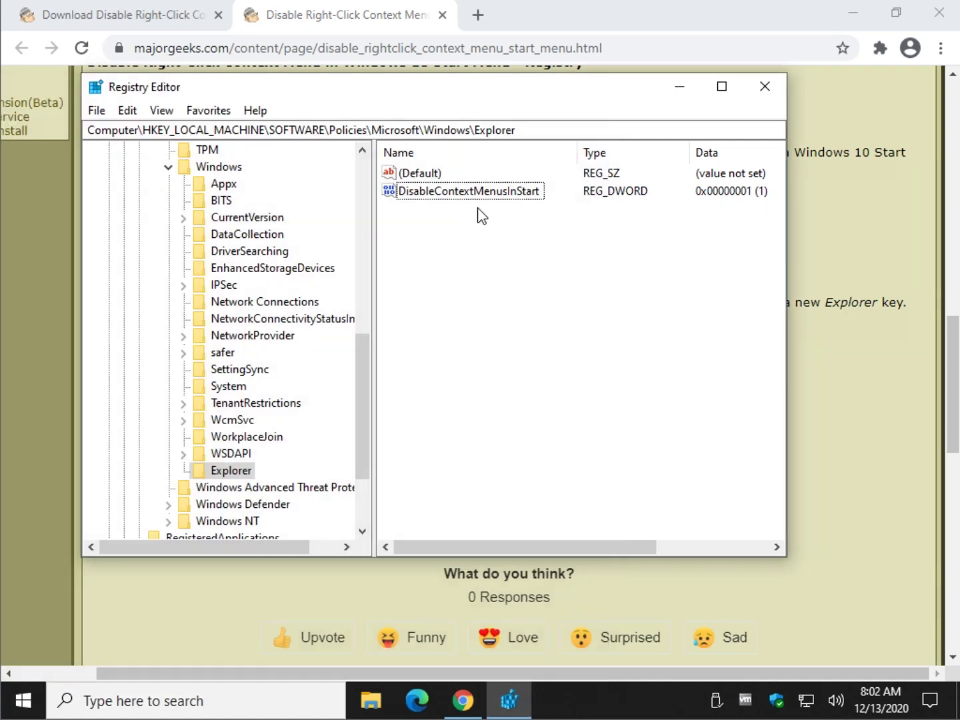
# Set DisableContextMenusInStart back to 0 and confirm the Outlook tile's context menu appears
pyautogui.doubleClick(467, 193)
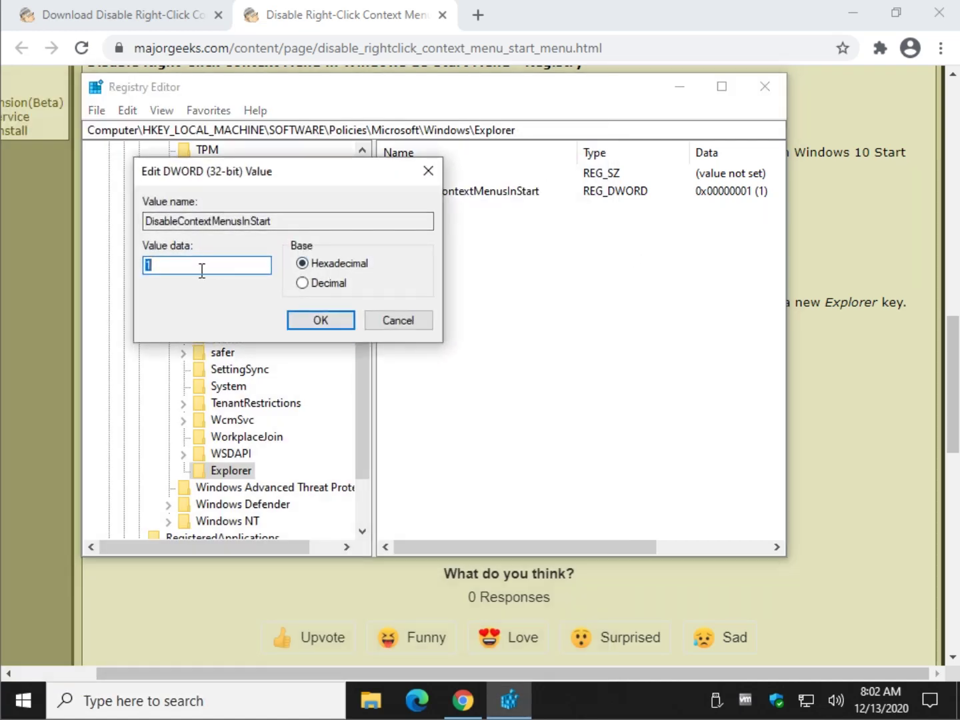
pyautogui.click(310, 321)
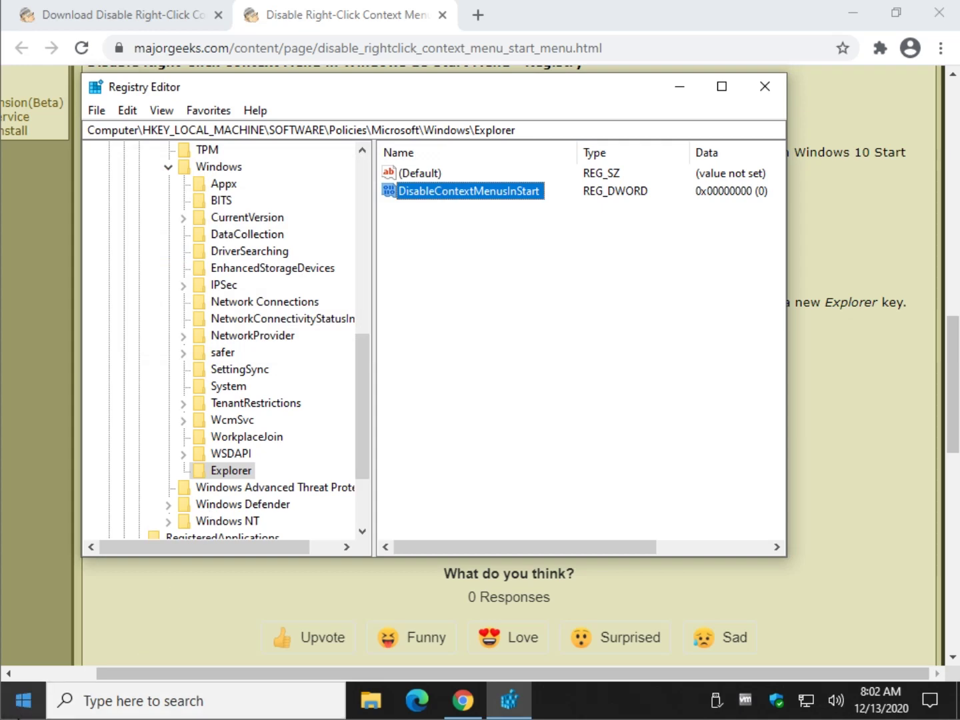
pyautogui.click(23, 700)
pyautogui.rightClick(358, 279)
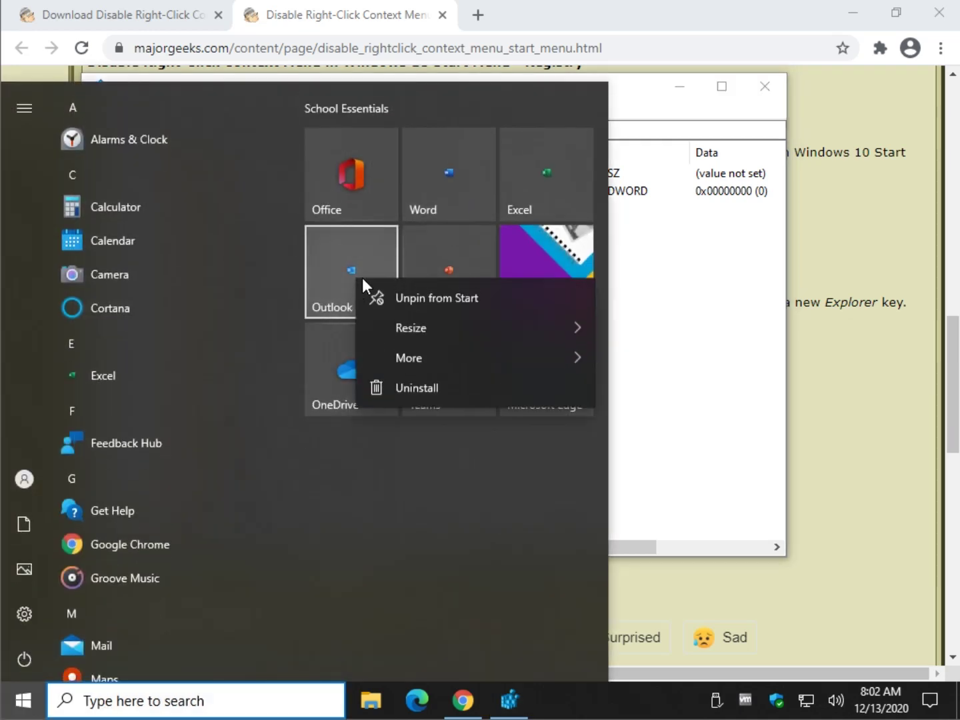
pyautogui.click(662, 270)
pyautogui.click(660, 236)
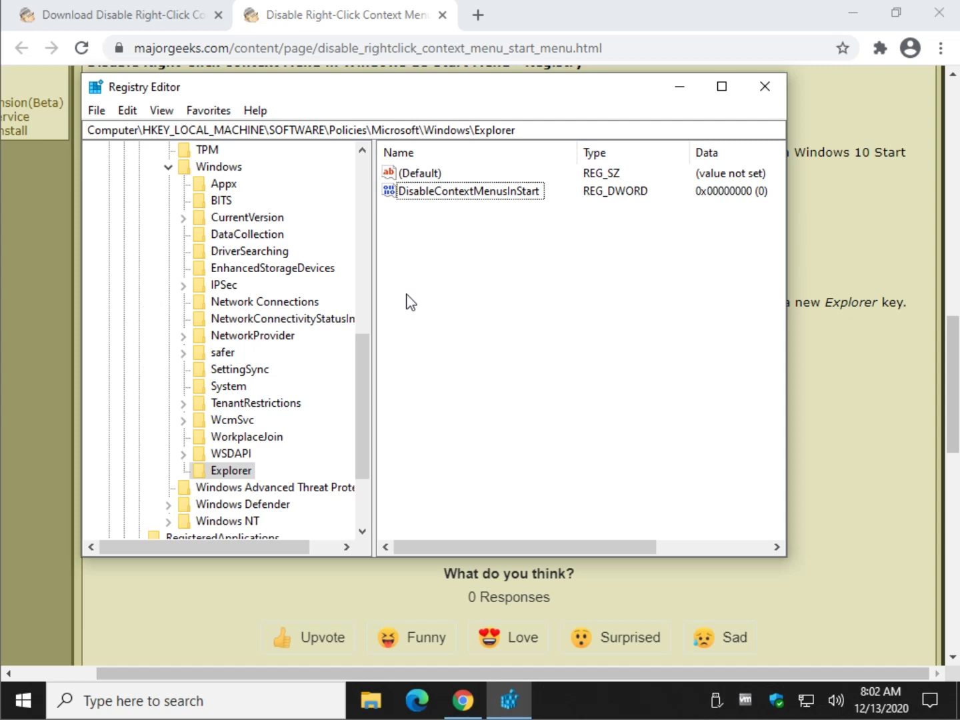
# Delete the DisableContextMenusInStart value and check the OneDrive tile's context menu in Start
pyautogui.click(220, 473)
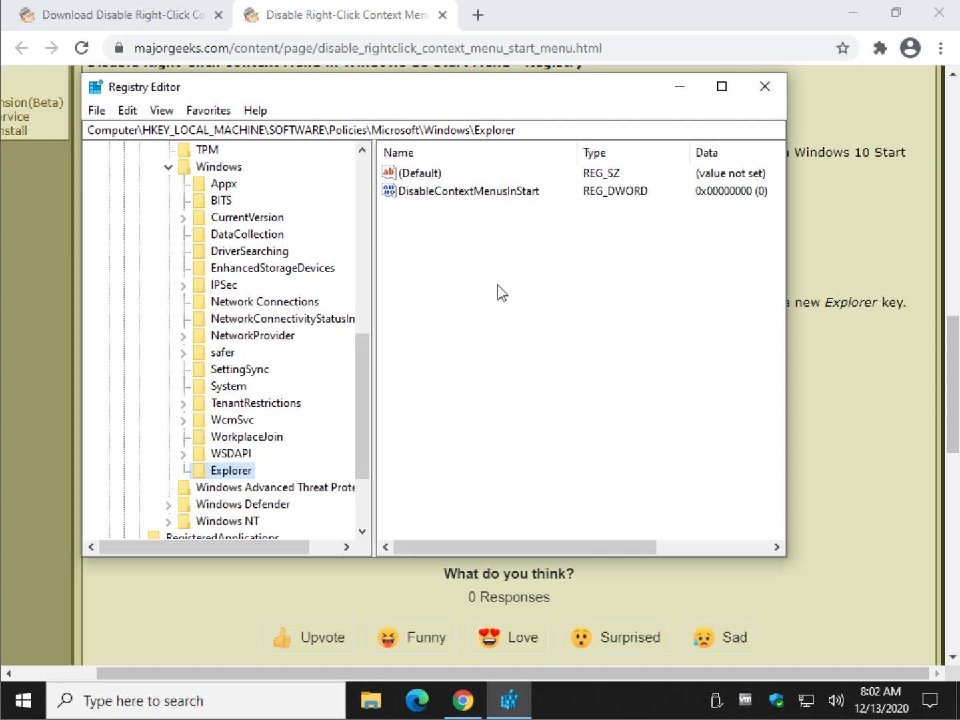
pyautogui.click(498, 190)
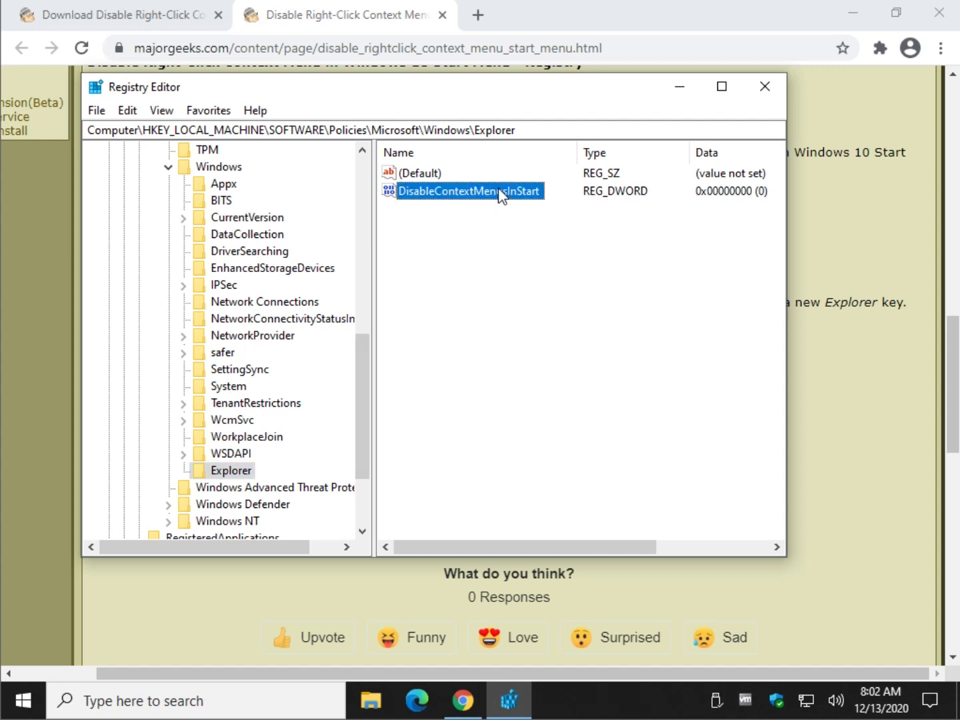
pyautogui.press('Delete')
pyautogui.press('Return')
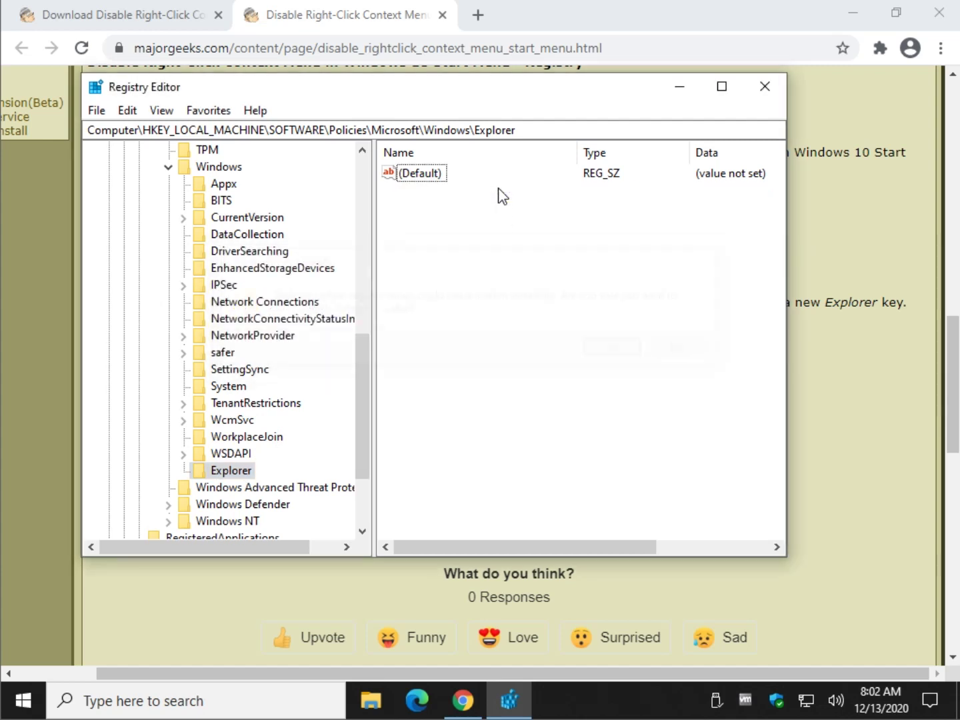
pyautogui.click(29, 691)
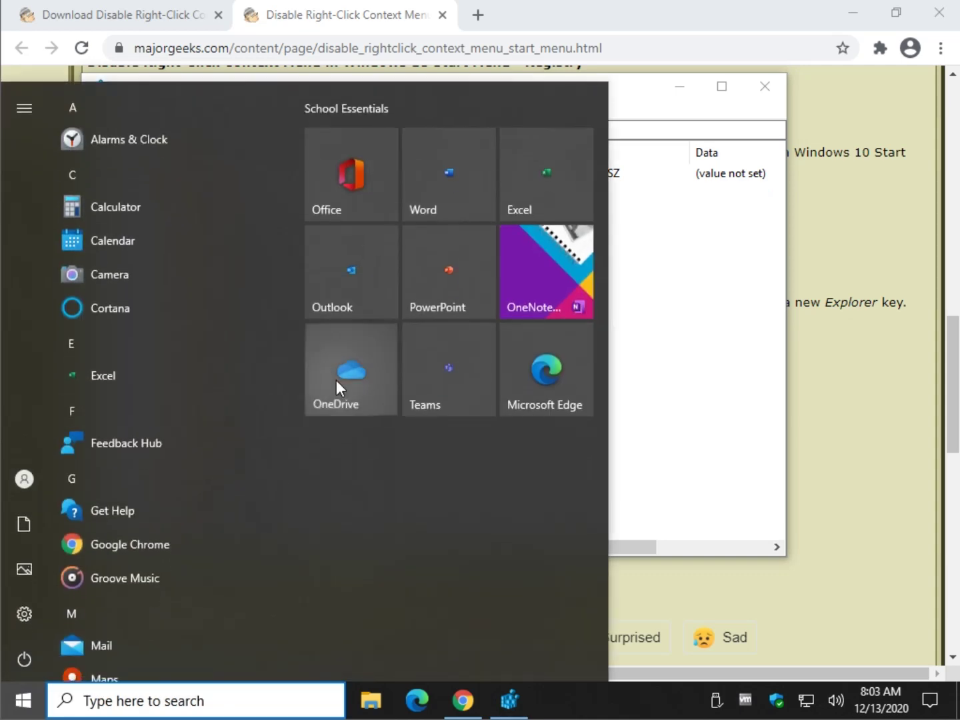
pyautogui.rightClick(340, 381)
pyautogui.press('Escape')
pyautogui.click(680, 426)
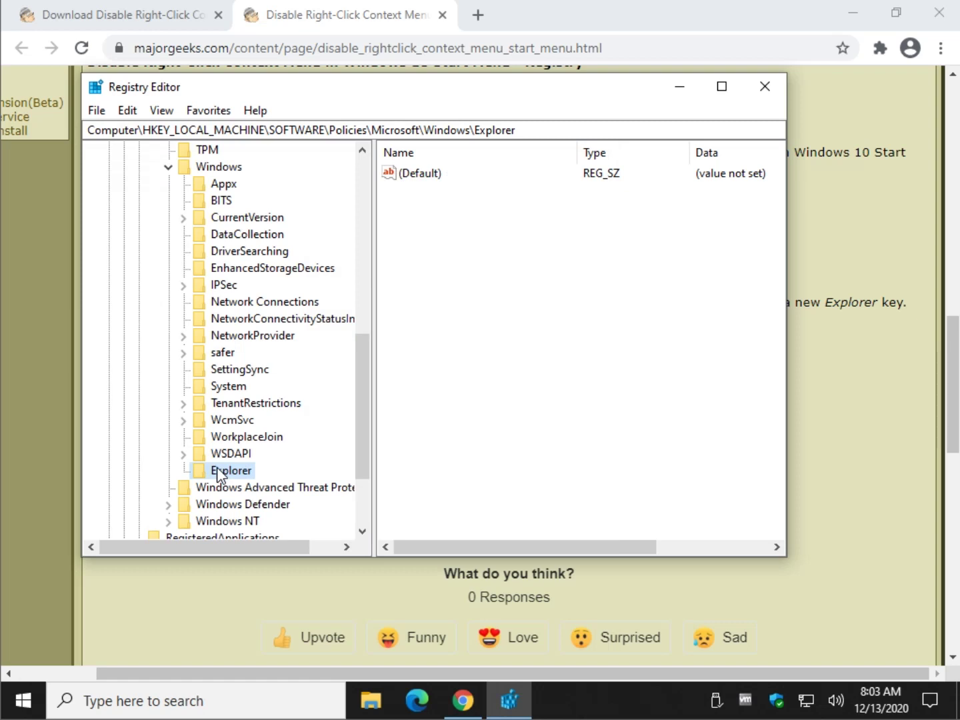
# Delete the Explorer key and close Registry Editor
pyautogui.press('Delete')
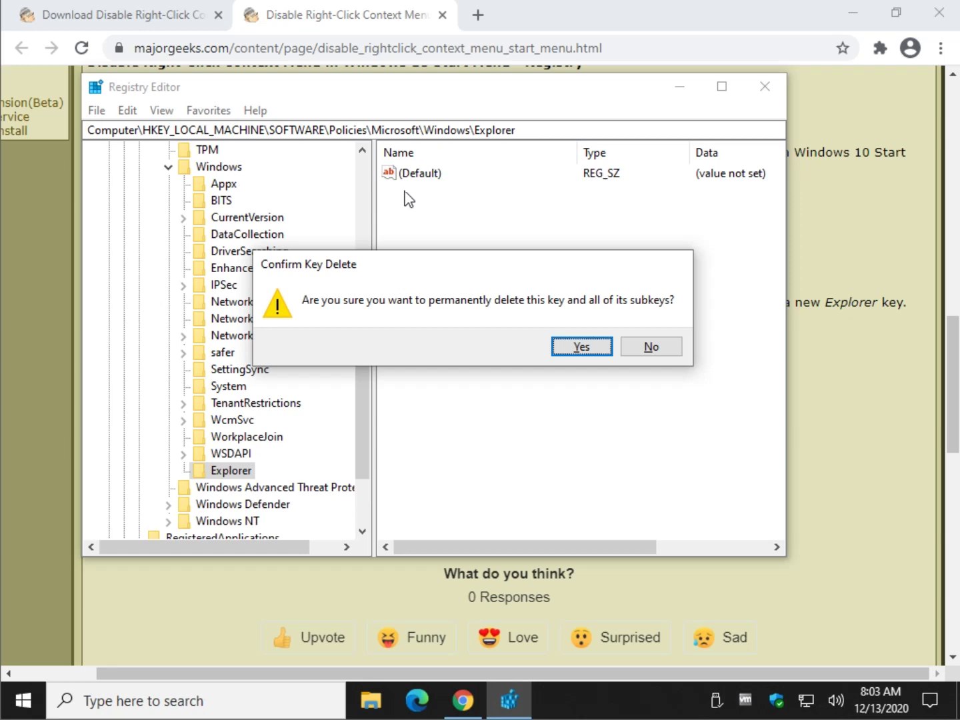
pyautogui.click(582, 346)
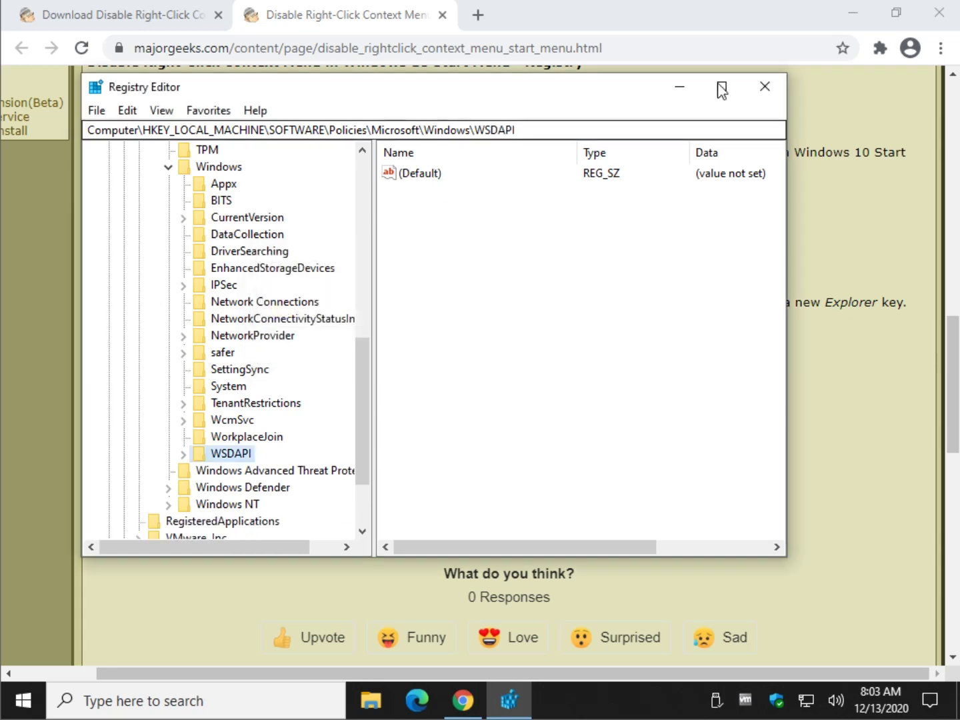
pyautogui.click(764, 87)
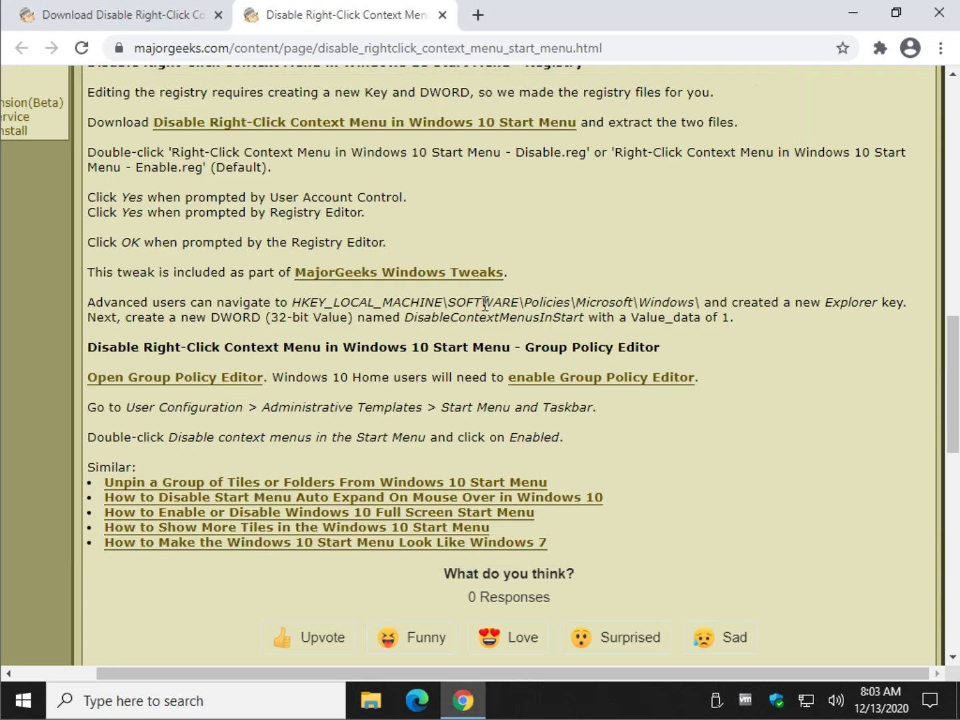
# Close the Enable Group Policy Editor tab with Ctrl+W and bring up Run with Win+R
pyautogui.scroll(-1, 598, 394)
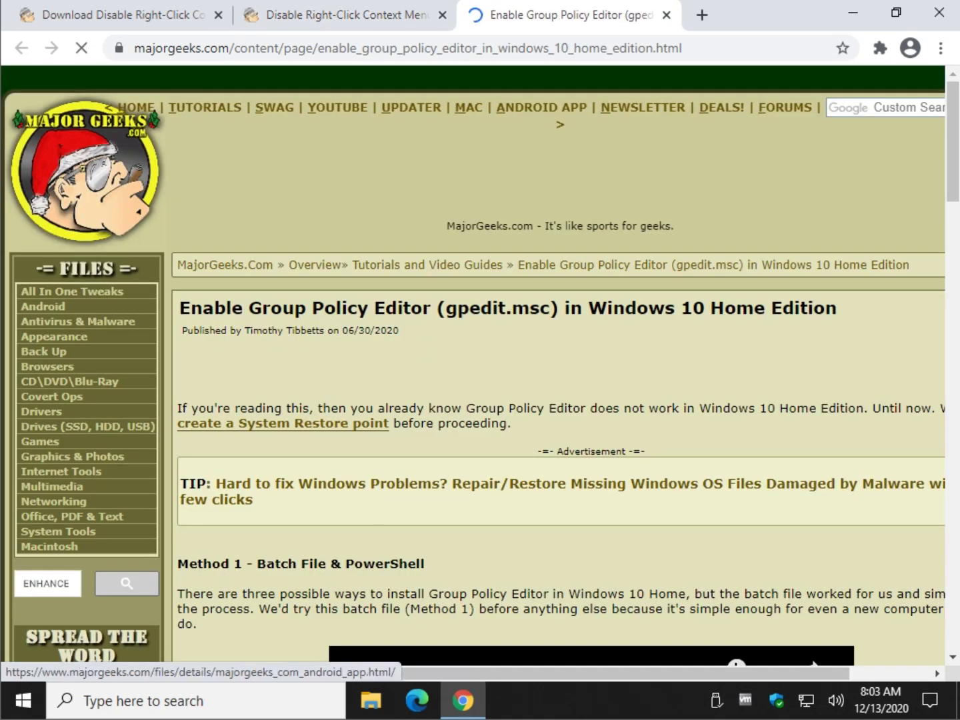
pyautogui.hotkey('ctrl', 'w')
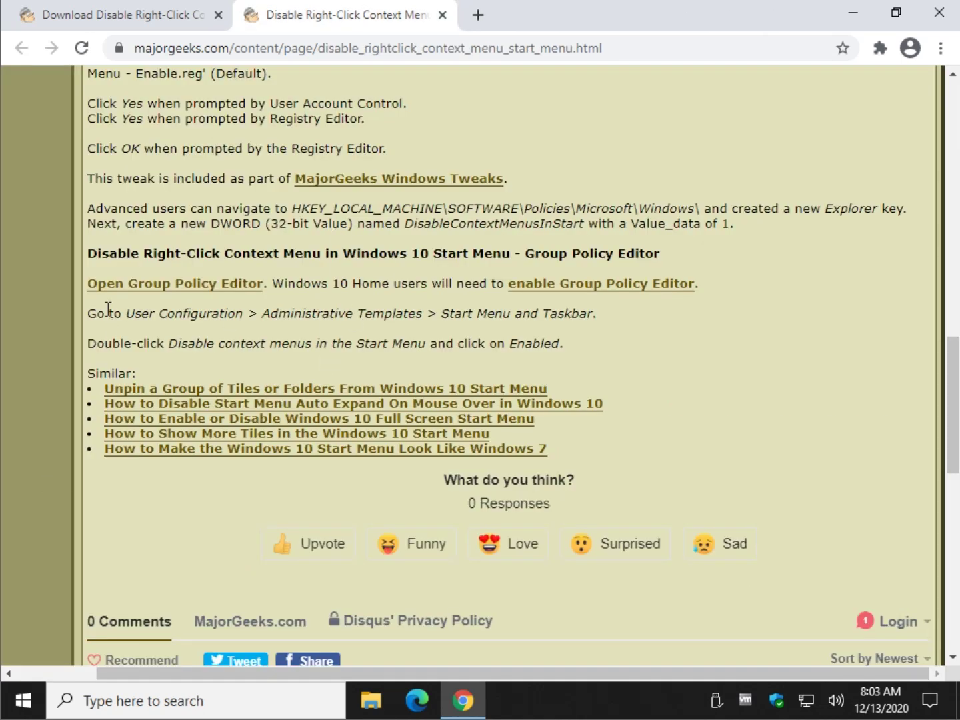
pyautogui.press('super+r')
# Launch the Local Group Policy Editor by running gpedit.msc from the Run dialog
pyautogui.write('gpe')
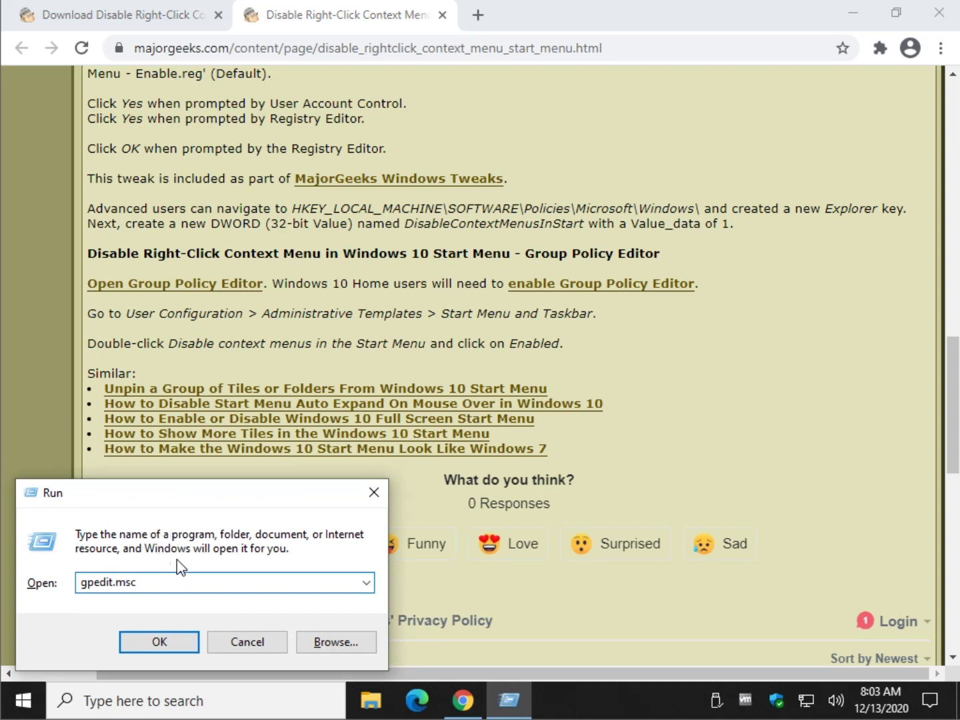
pyautogui.press('Return')
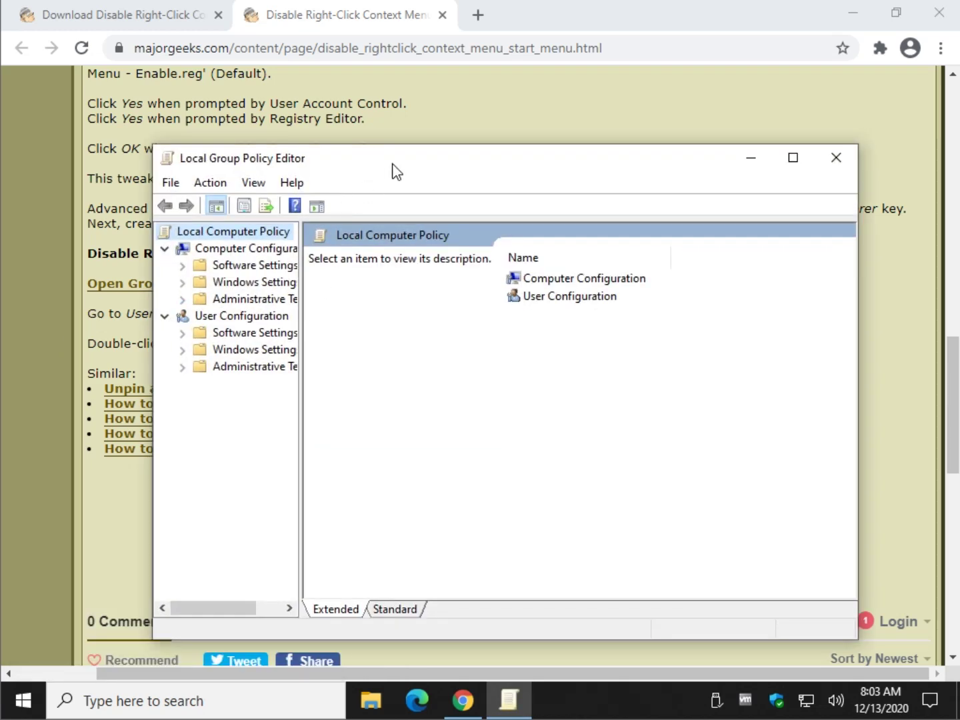
# Reread the article's steps in the browser, then return to the Group Policy Editor
pyautogui.moveTo(391, 164); pyautogui.dragTo(386, 231)
pyautogui.click(566, 150)
pyautogui.scroll(-2, 561, 164)
pyautogui.scroll(-1, 555, 170)
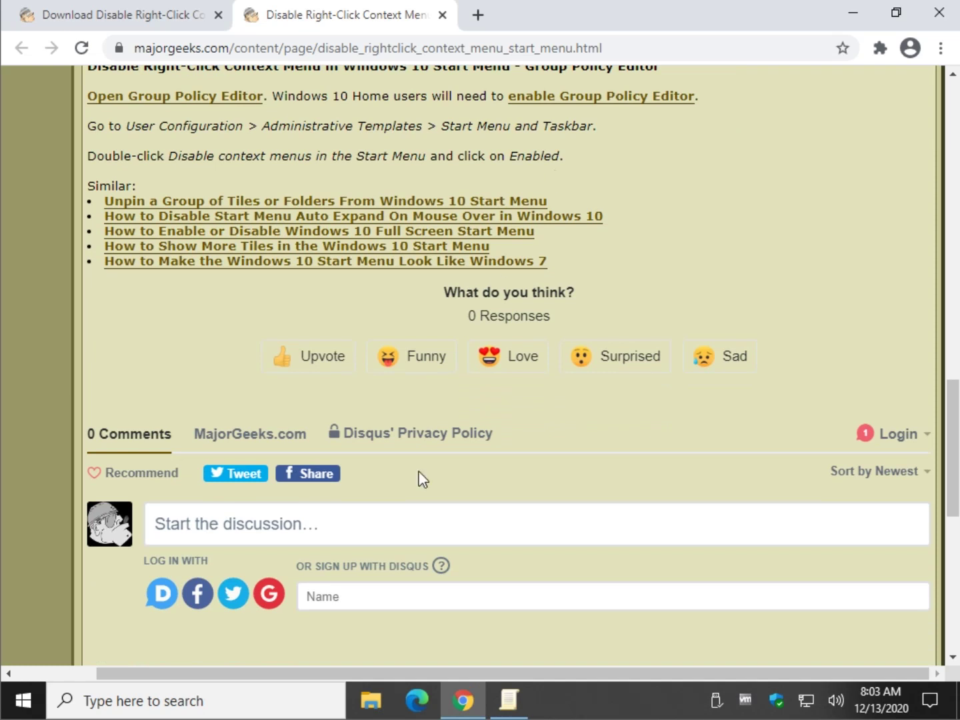
pyautogui.click(508, 700)
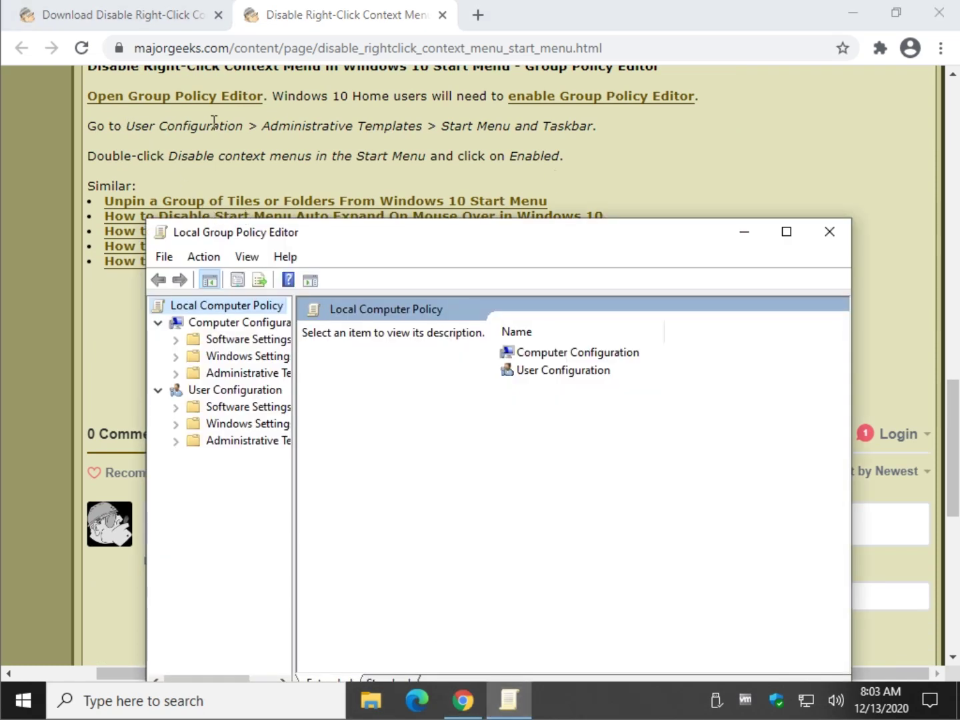
# Widen the folder tree and expand User Configuration > Administrative Templates > Start Menu and Taskbar
pyautogui.moveTo(293, 325); pyautogui.dragTo(328, 333)
pyautogui.click(193, 391)
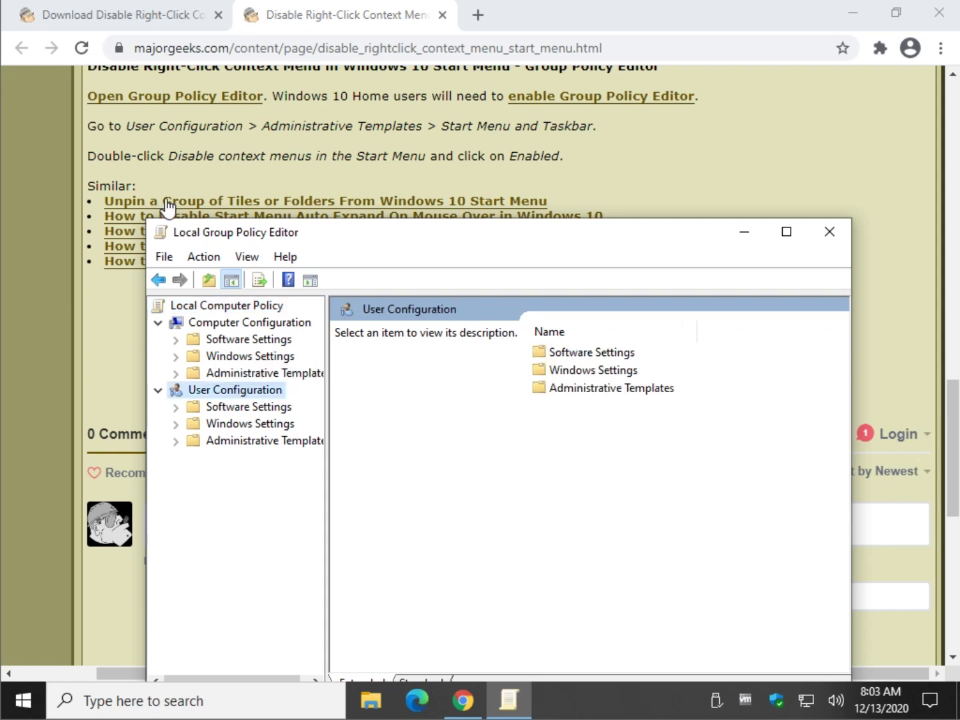
pyautogui.click(174, 440)
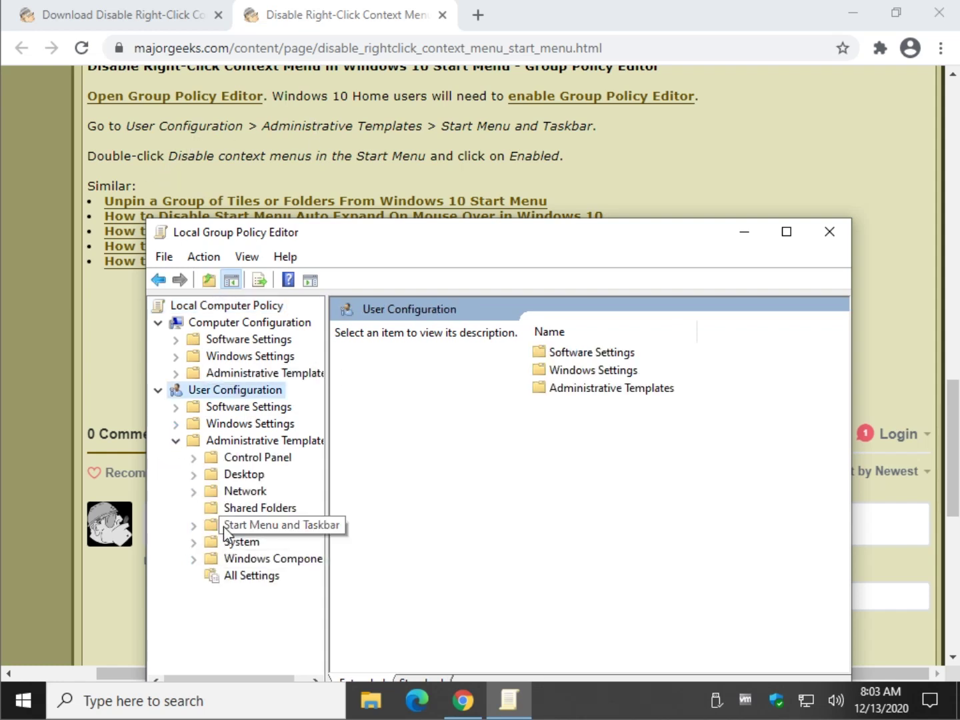
pyautogui.click(193, 525)
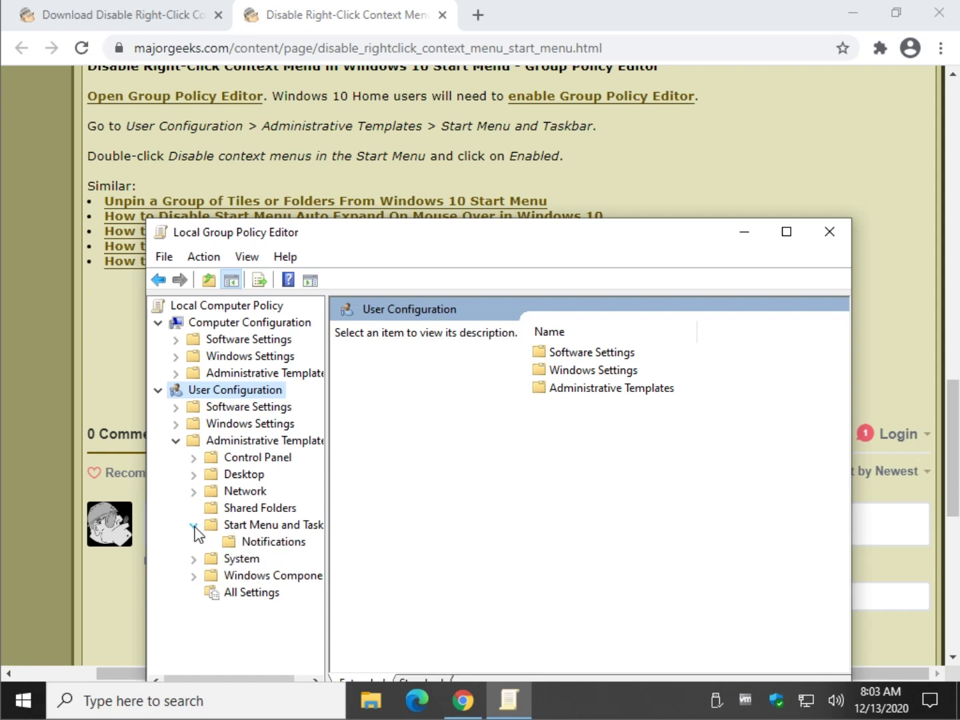
pyautogui.click(210, 528)
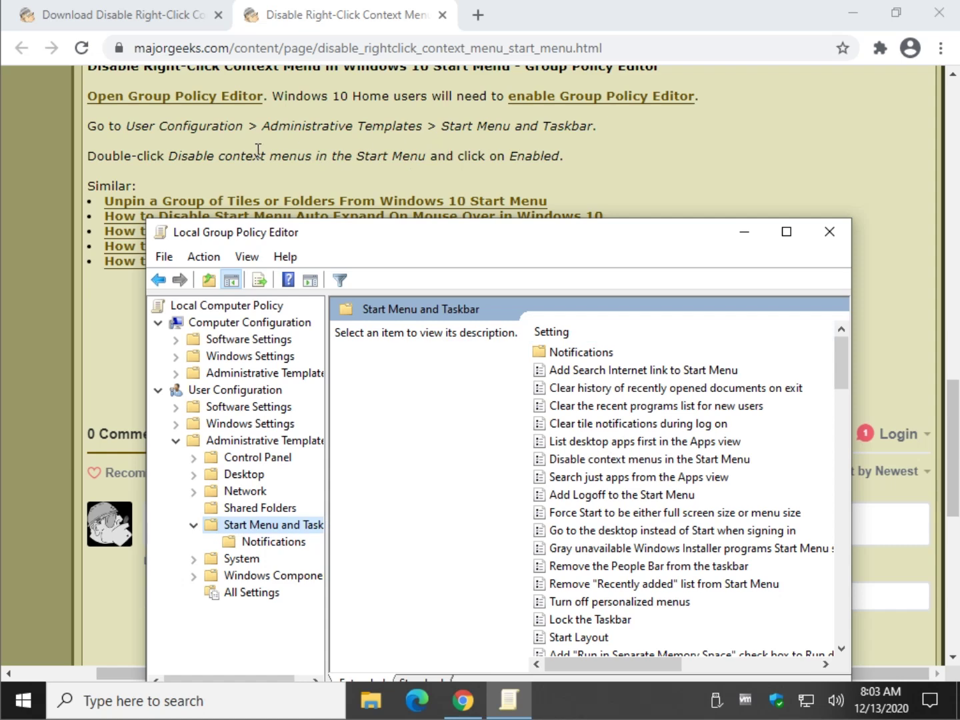
# Select 'Disable context menus in the Start Menu' and keep the policy list sorted A to Z
pyautogui.scroll(-1, 634, 429)
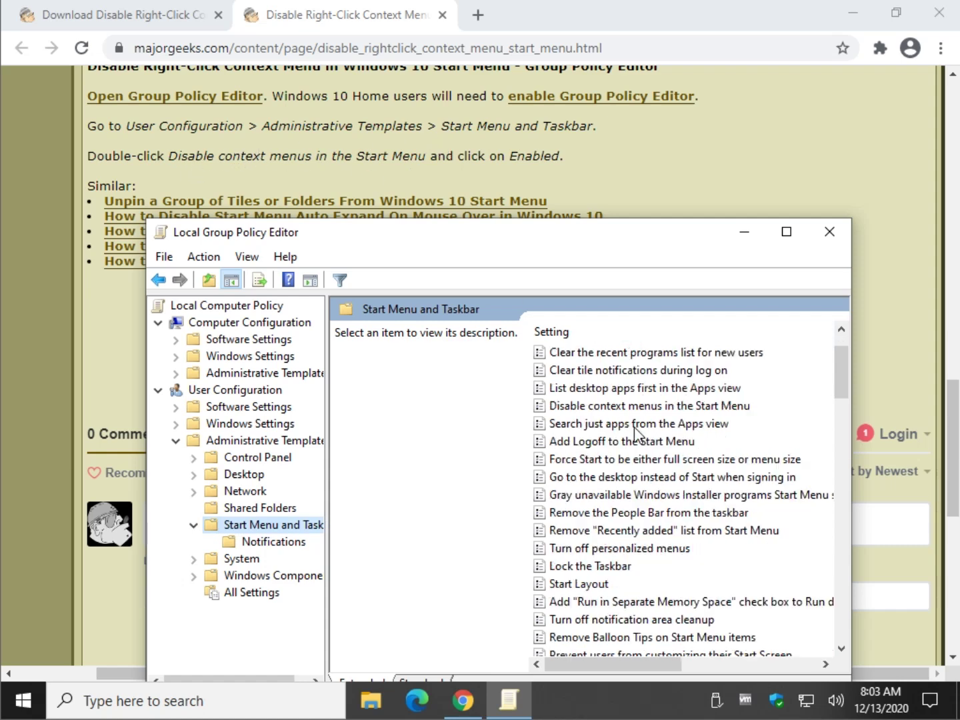
pyautogui.scroll(1, 635, 440)
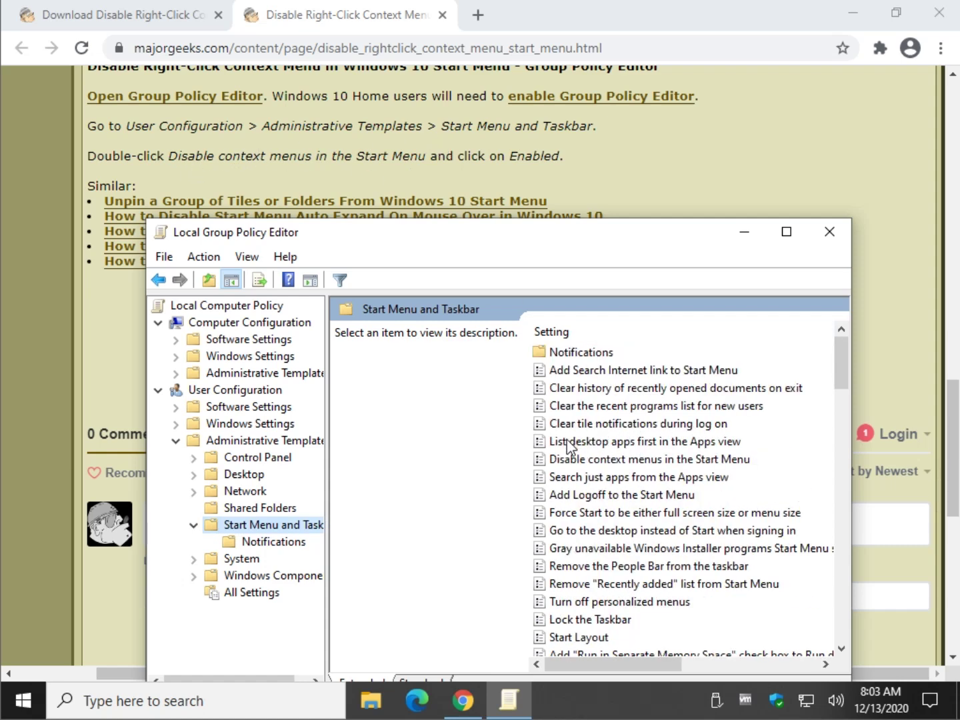
pyautogui.click(615, 461)
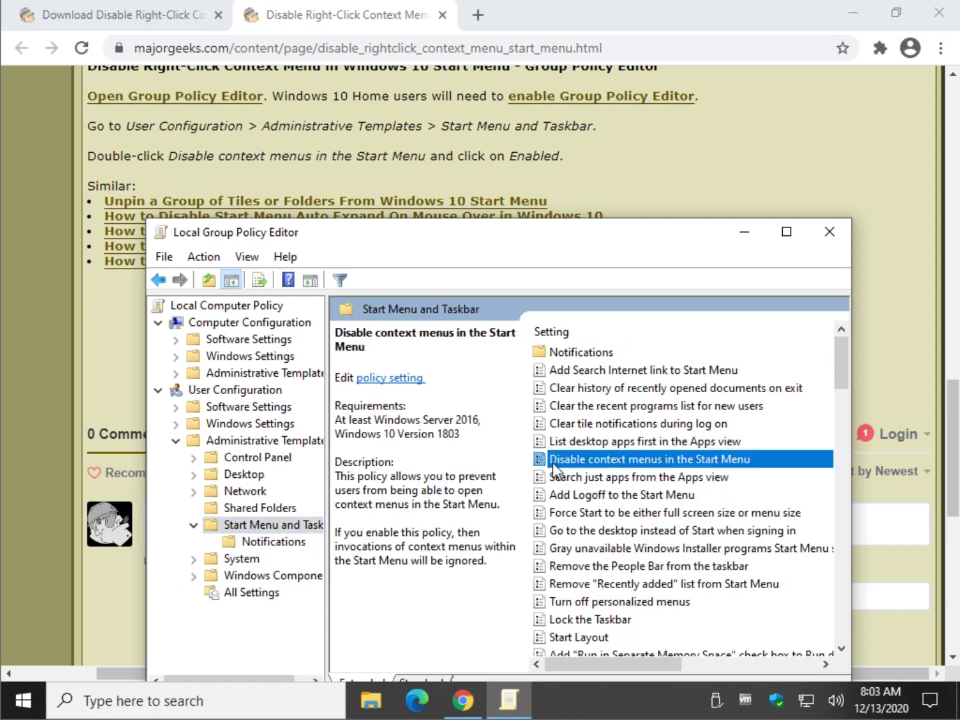
pyautogui.click(604, 332)
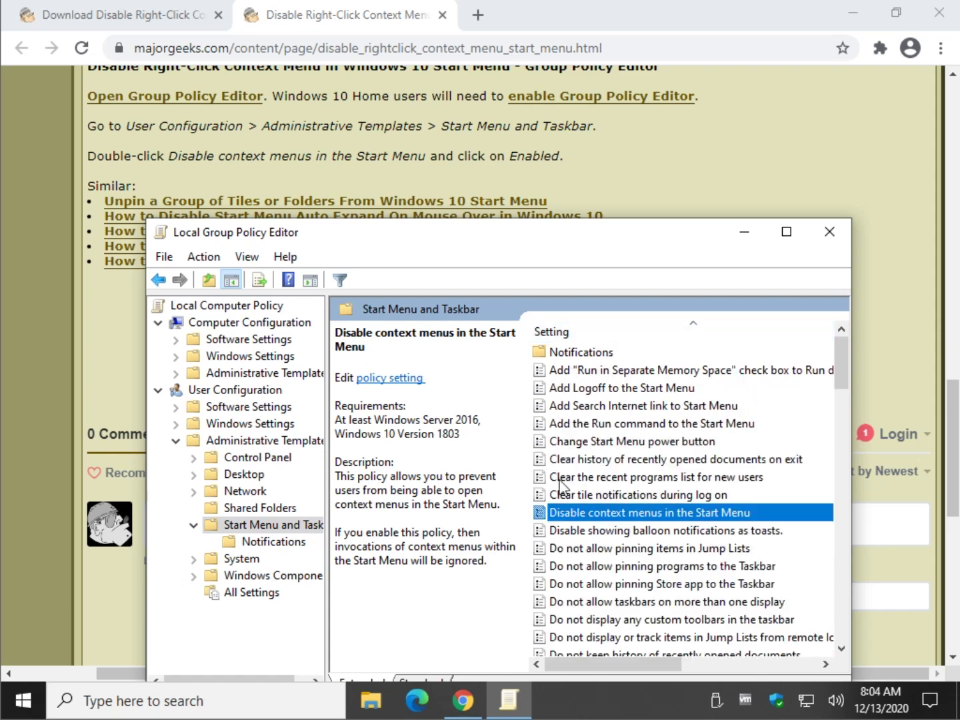
pyautogui.click(581, 334)
pyautogui.click(581, 333)
# Set 'Disable context menus in the Start Menu' to Enabled, apply it, and test in Start
pyautogui.doubleClick(625, 514)
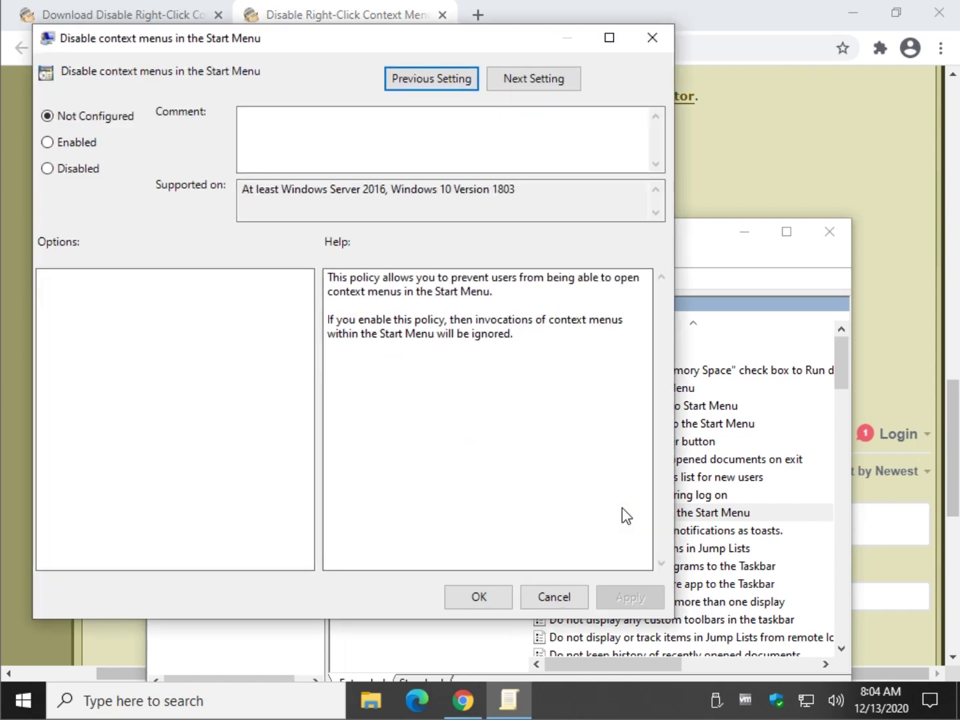
pyautogui.moveTo(320, 40); pyautogui.dragTo(467, 87)
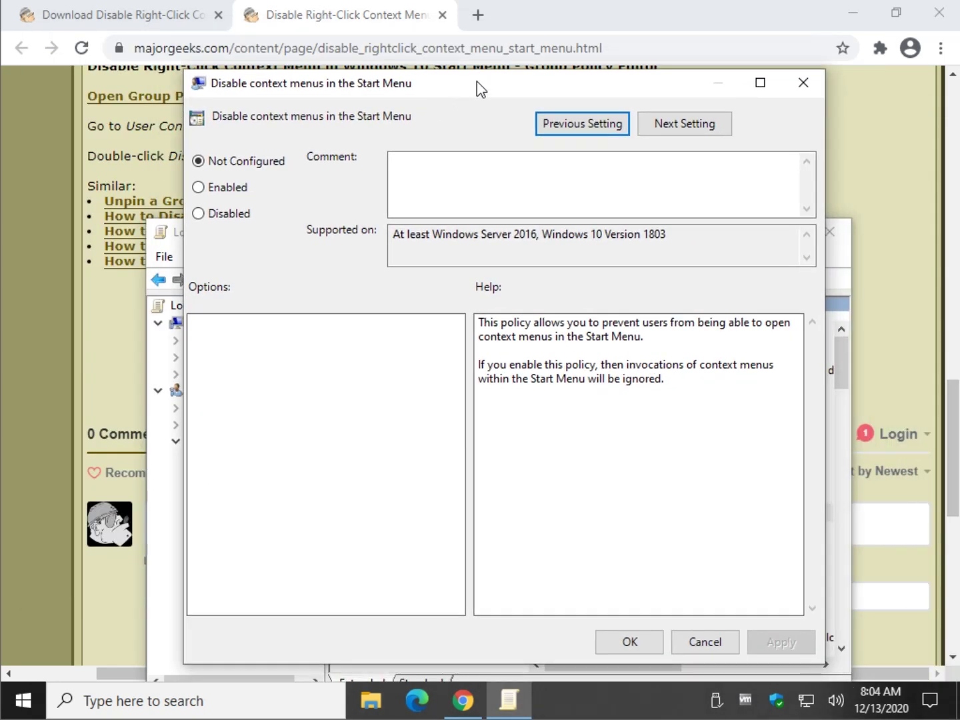
pyautogui.click(240, 189)
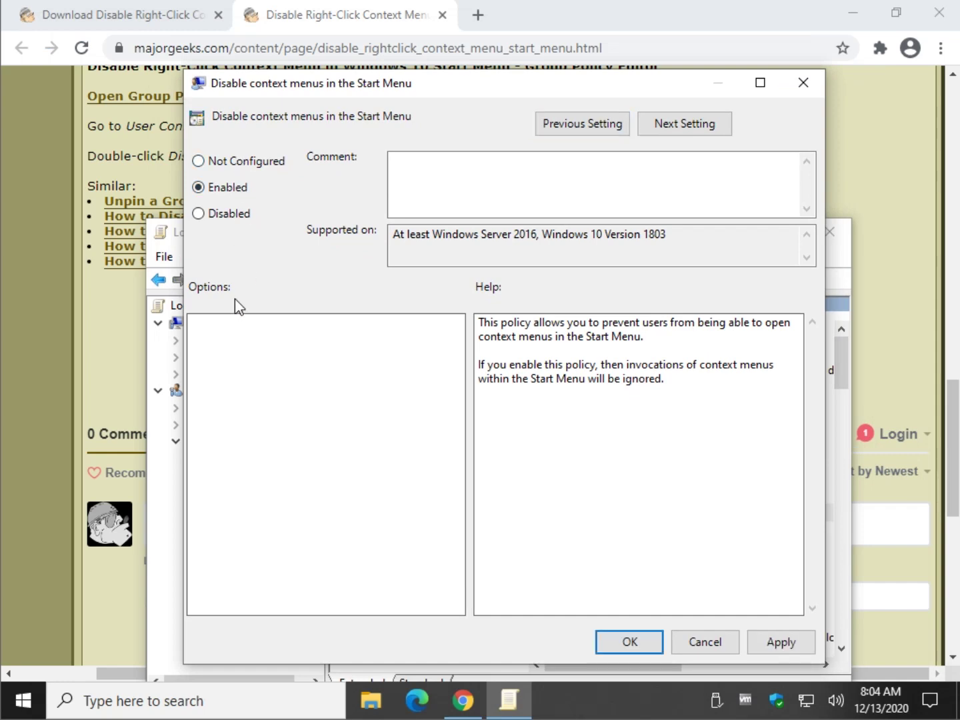
pyautogui.click(780, 642)
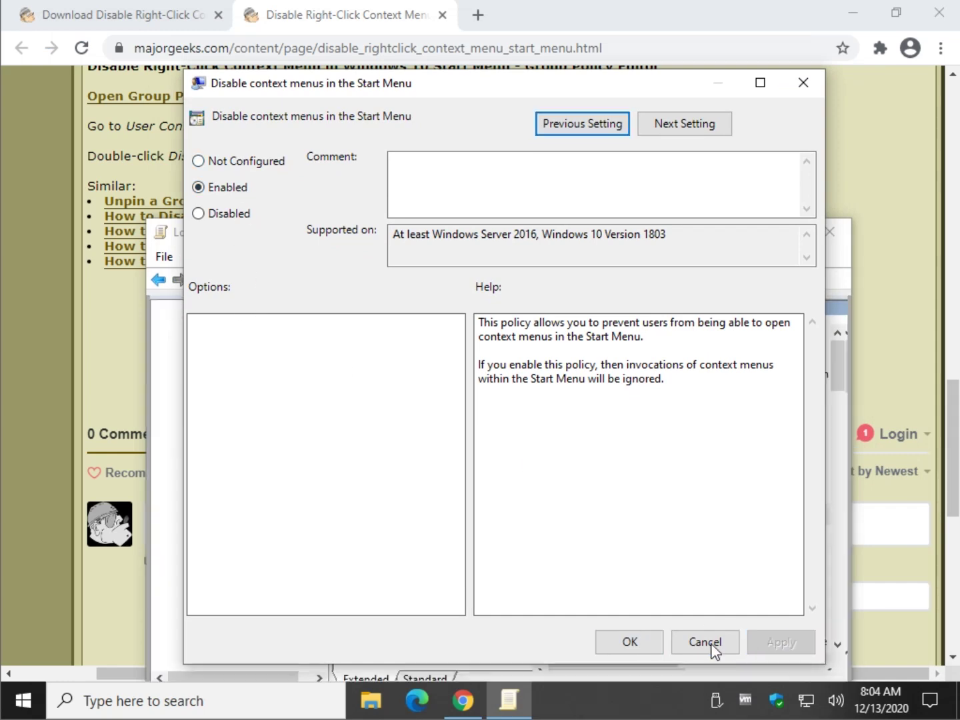
pyautogui.click(627, 643)
pyautogui.click(24, 699)
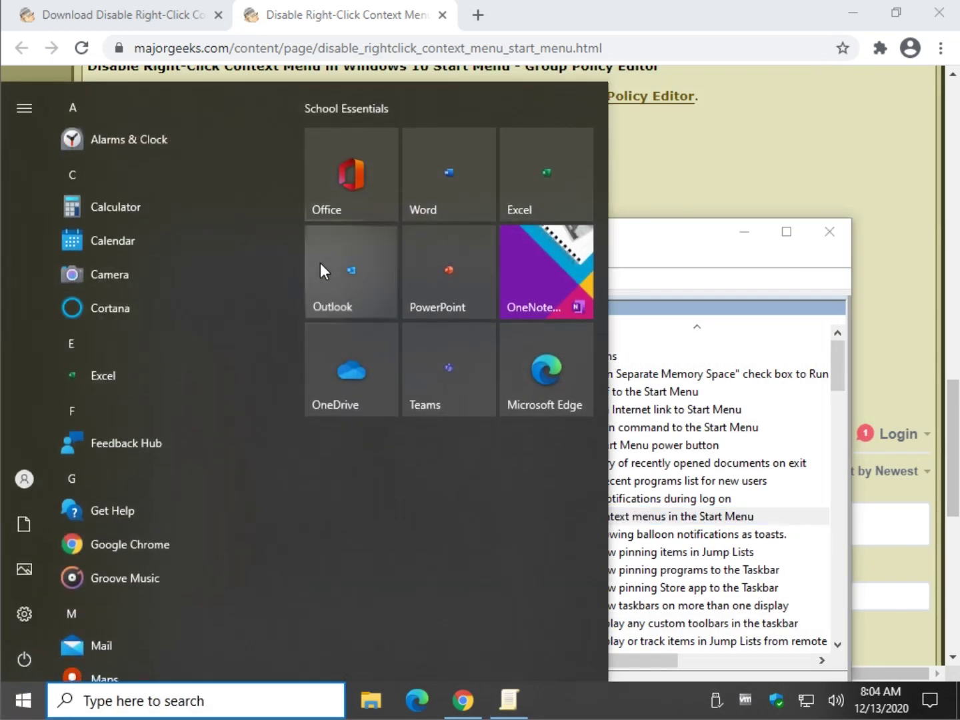
pyautogui.click(711, 263)
# Reset the 'Disable context menus in the Start Menu' policy to Not Configured and apply it
pyautogui.doubleClick(613, 519)
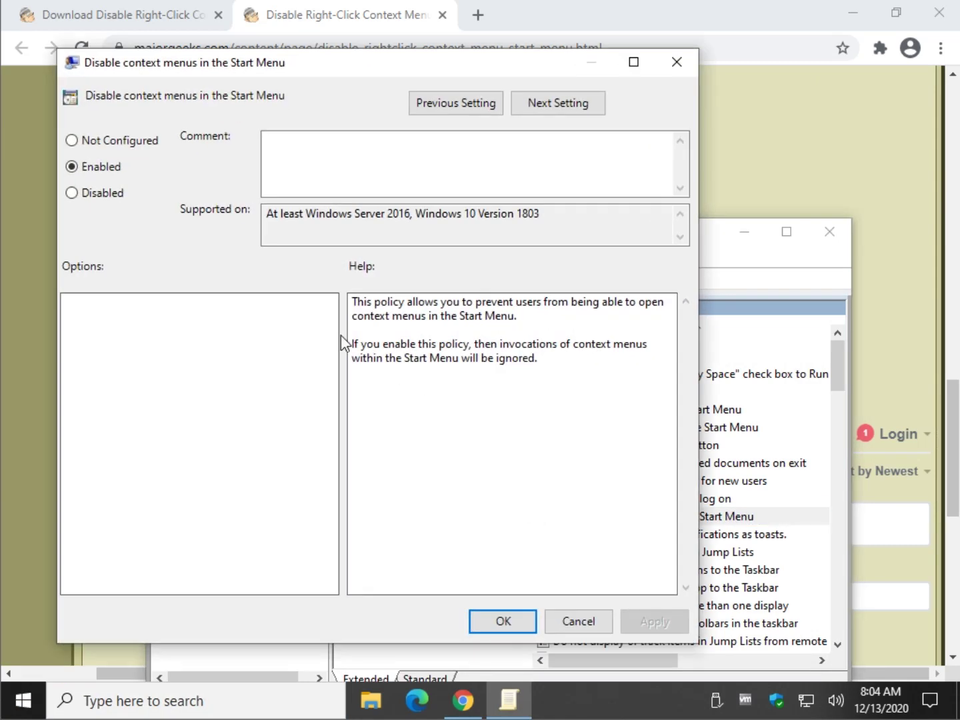
pyautogui.click(112, 196)
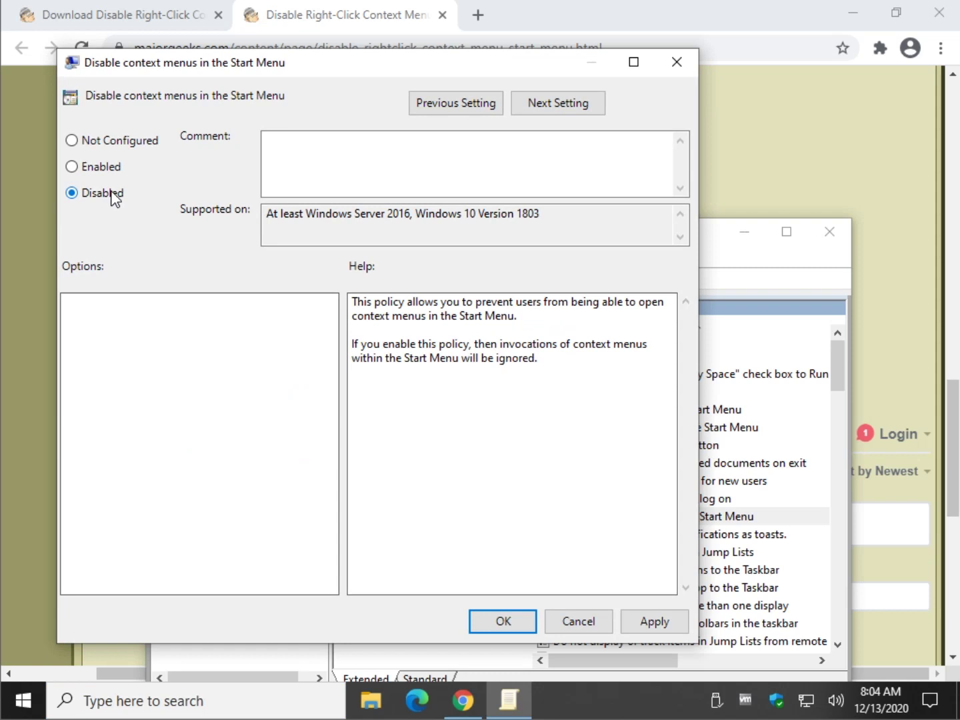
pyautogui.click(105, 142)
pyautogui.click(654, 621)
pyautogui.click(519, 621)
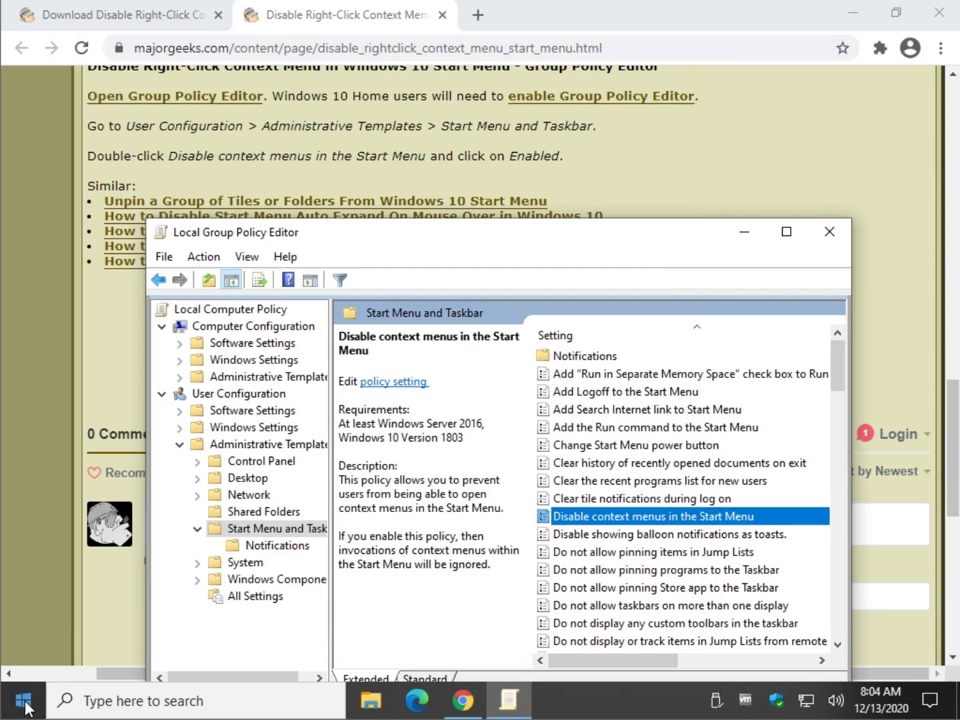
# Confirm right-click menus work again on the Office tile and Calendar entry in Start
pyautogui.click(24, 700)
pyautogui.rightClick(358, 195)
pyautogui.click(138, 254)
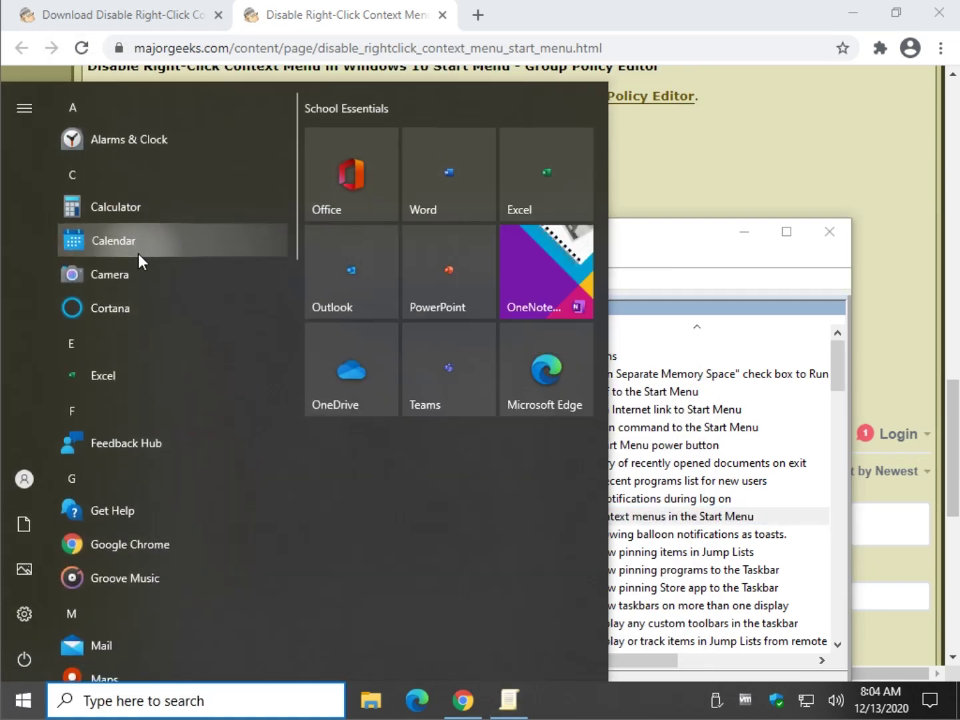
pyautogui.rightClick(138, 254)
pyautogui.click(723, 133)
pyautogui.click(731, 197)
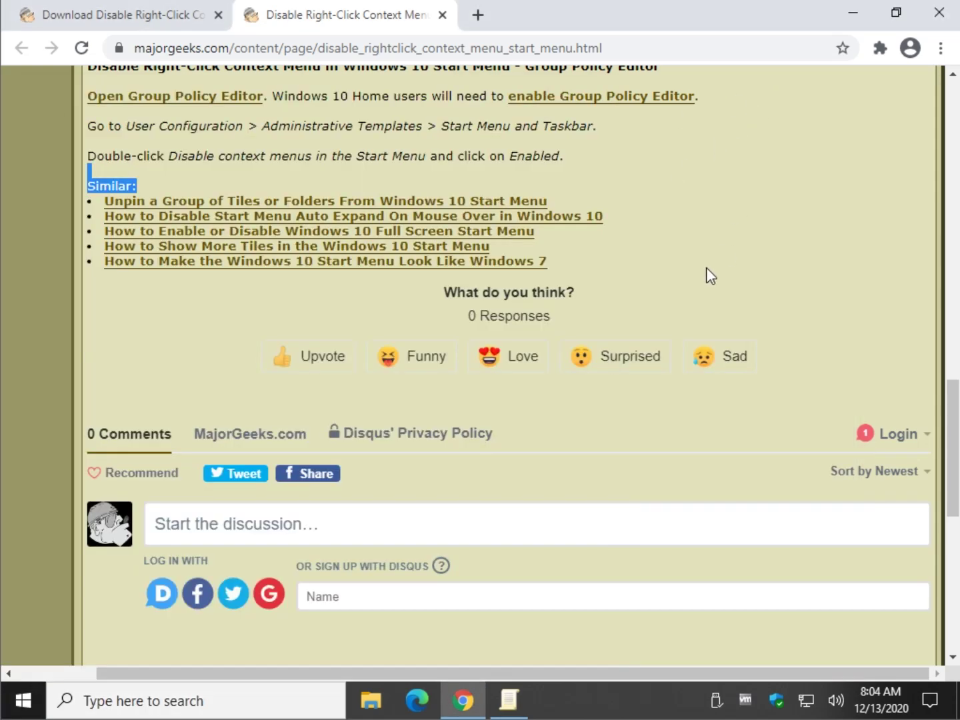
# Close the Local Group Policy Editor and scroll the MajorGeeks article back to the top
pyautogui.click(508, 699)
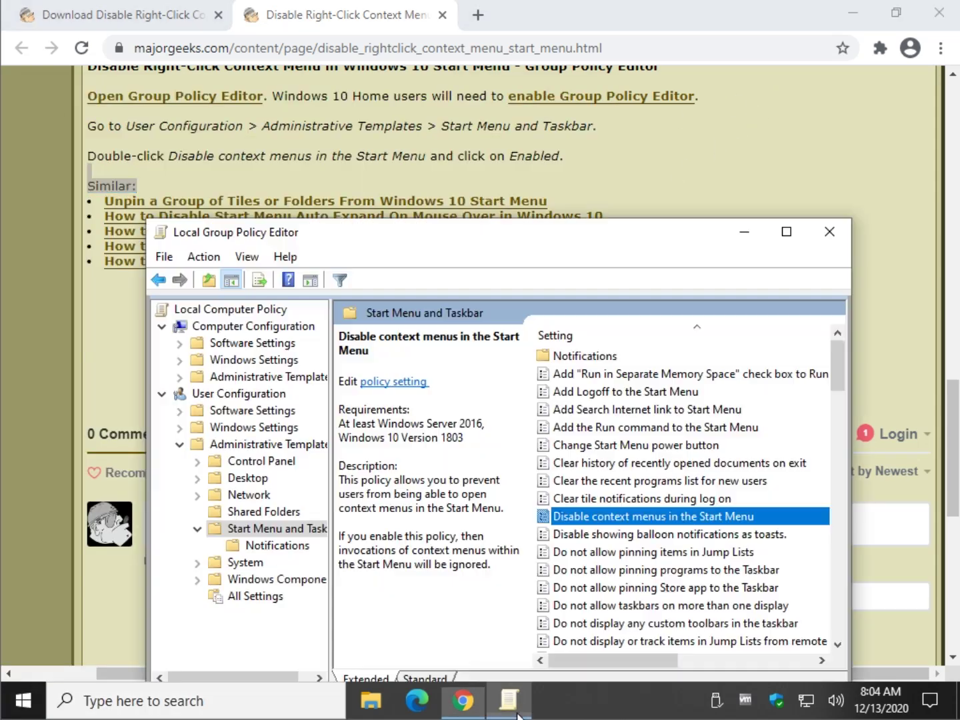
pyautogui.click(829, 233)
pyautogui.scroll(10, 812, 242)
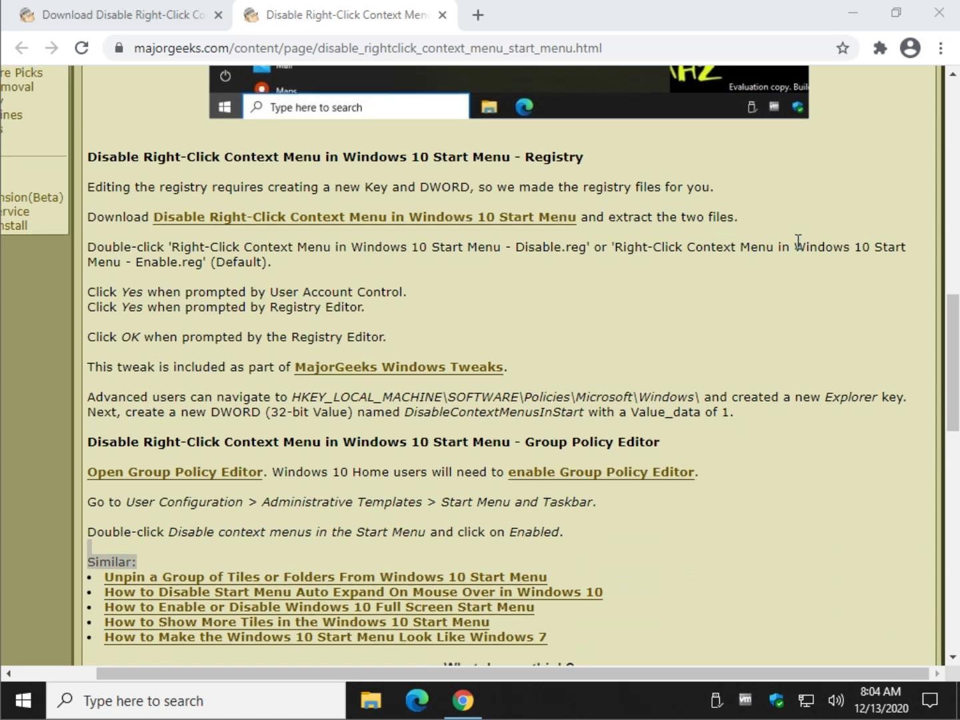
pyautogui.scroll(8, 757, 231)
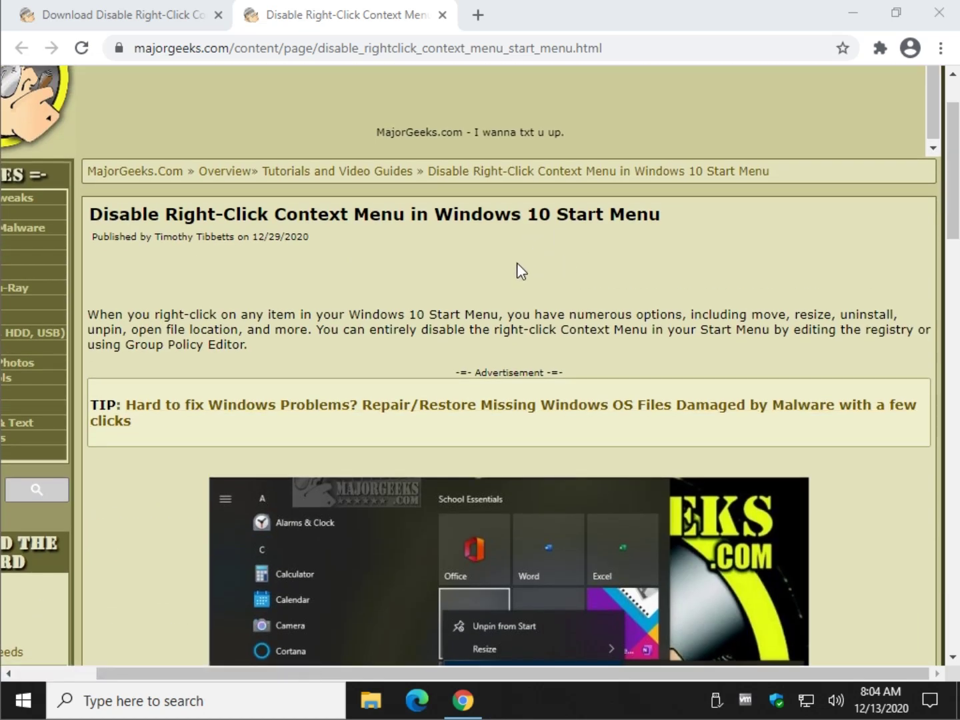
pyautogui.click(261, 280)
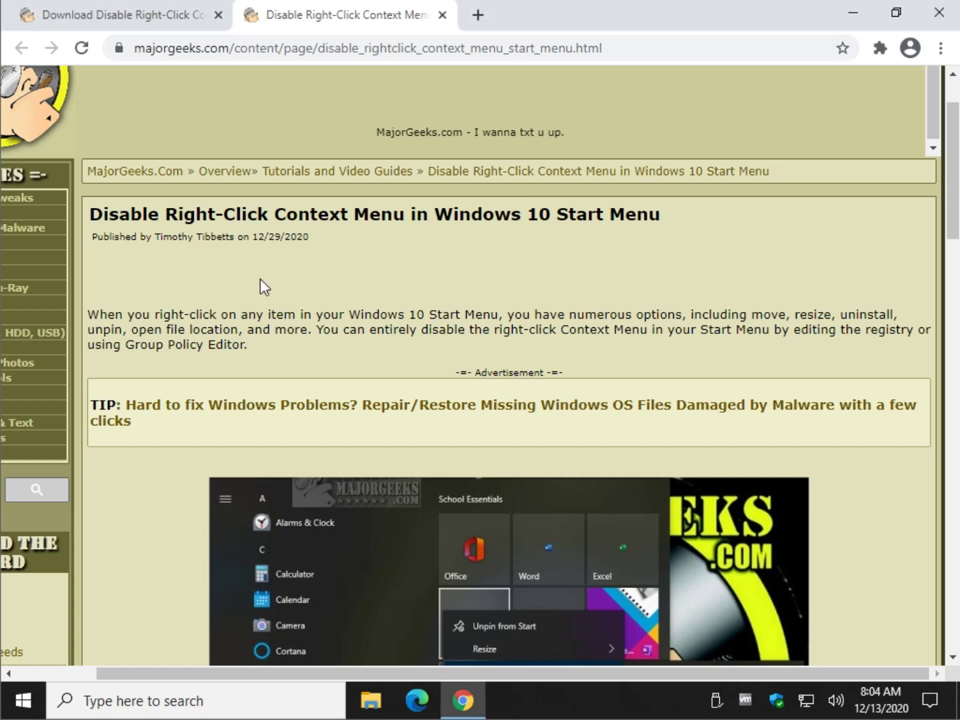